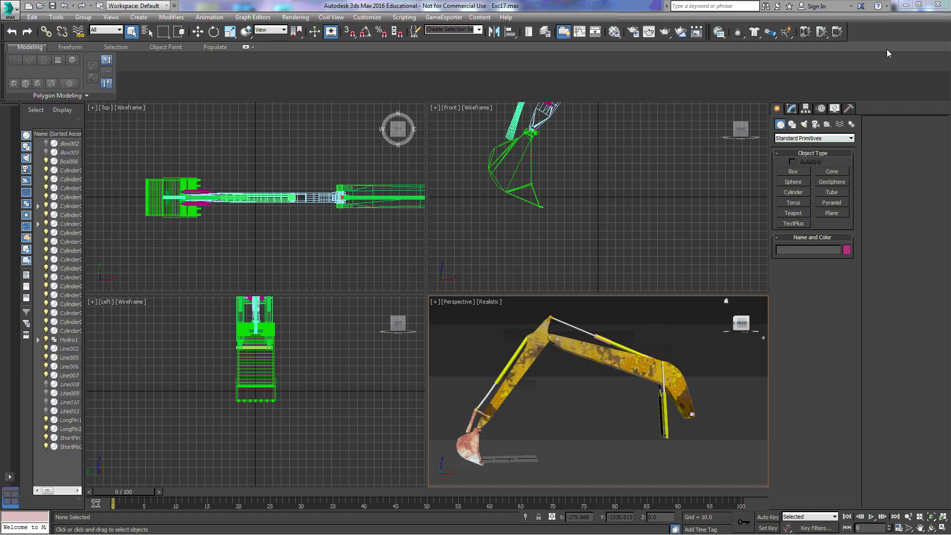
Minimize the Exc17.max excavator window to reveal the empty Untitled scene
click(906, 4)
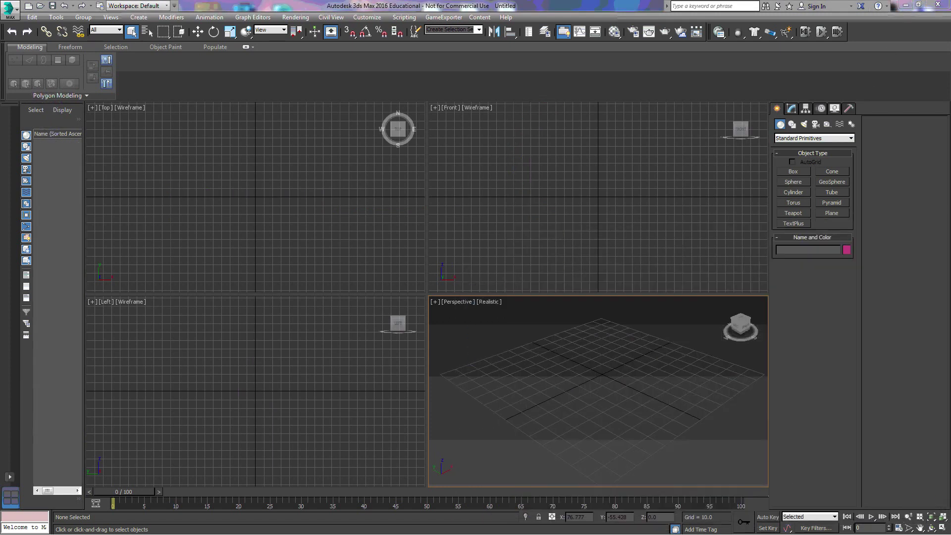
Draw Box001 and a larger Box002 (32.749 × 83.841 × 28.655) side by side in the Top viewport
click(794, 172)
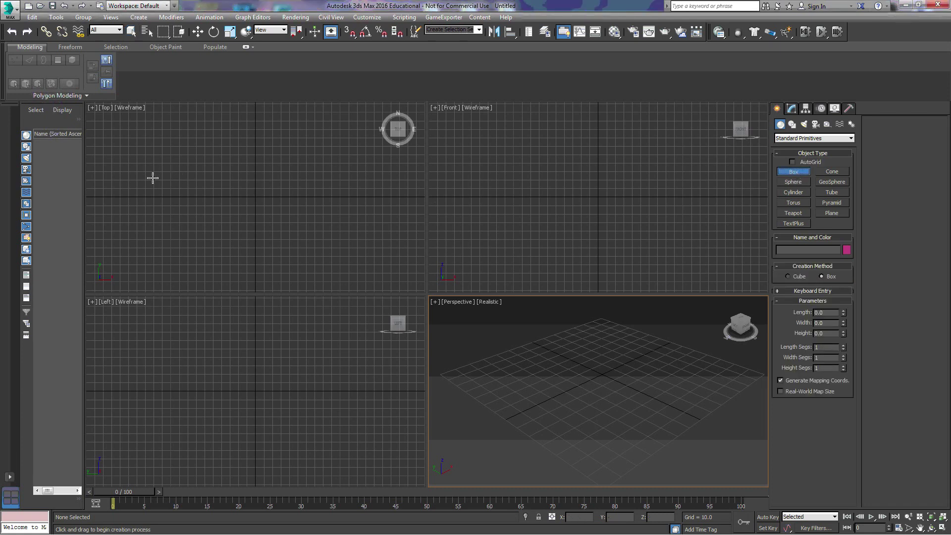
drag(153, 183, 212, 208)
click(213, 188)
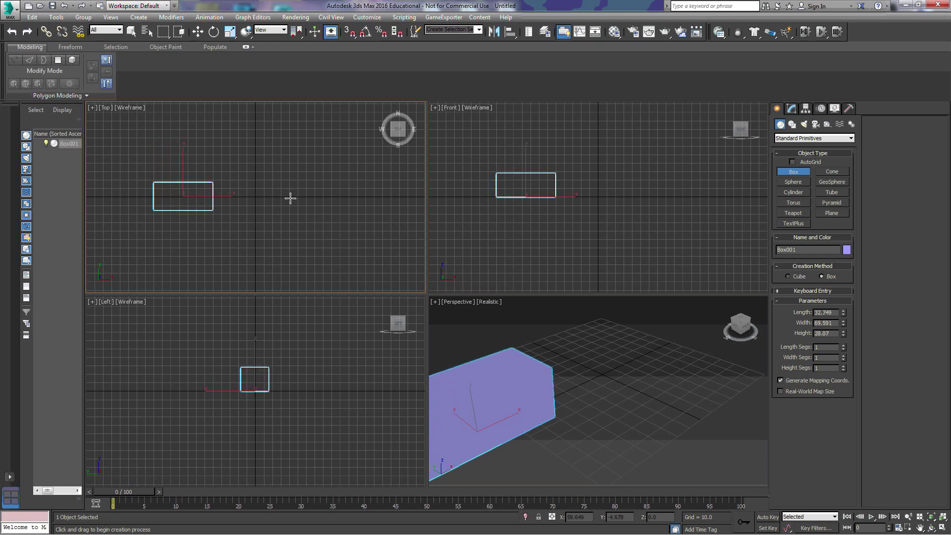
drag(217, 183, 287, 211)
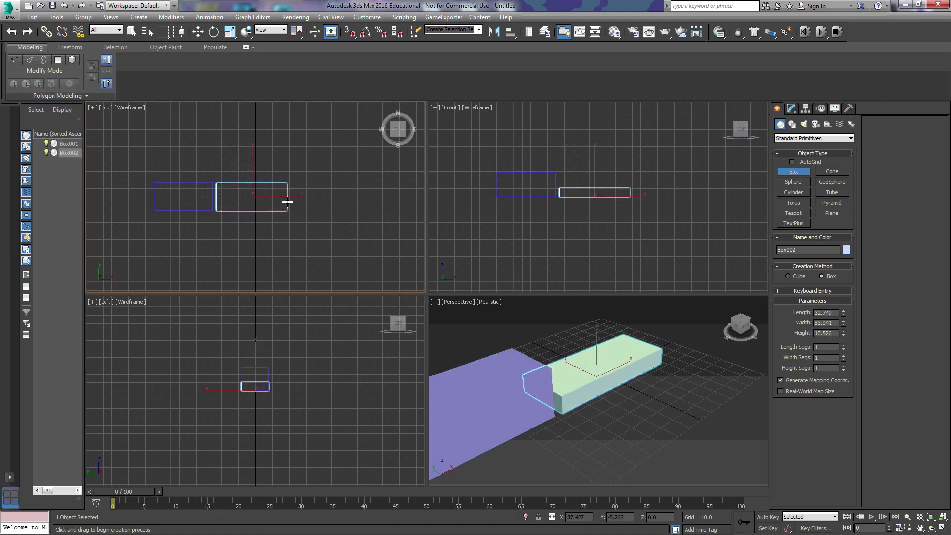
click(291, 186)
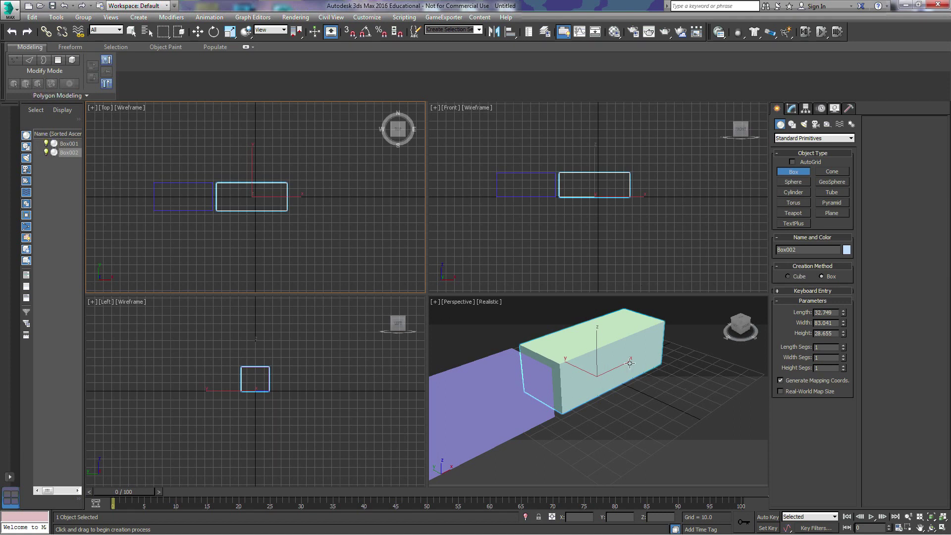
click(46, 31)
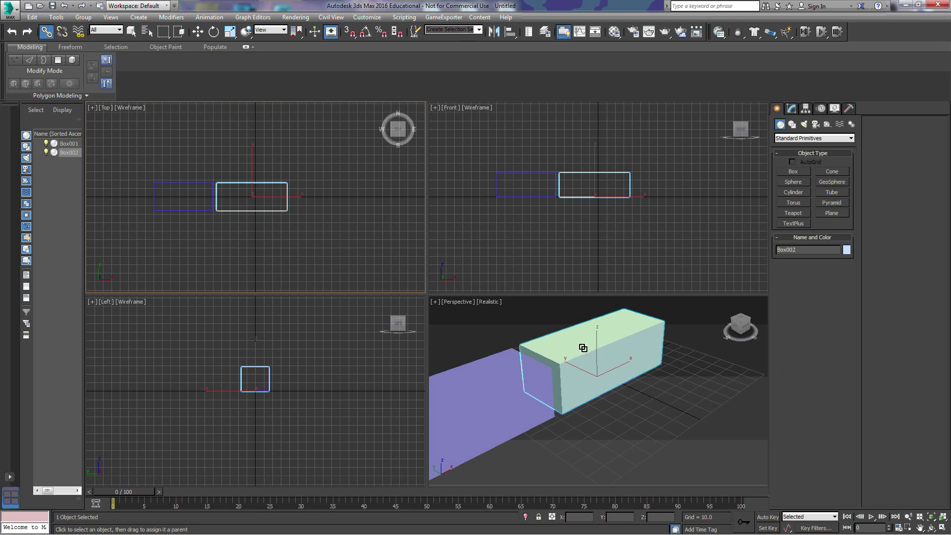
Link Box002 to Box001 as its child
drag(583, 348, 479, 386)
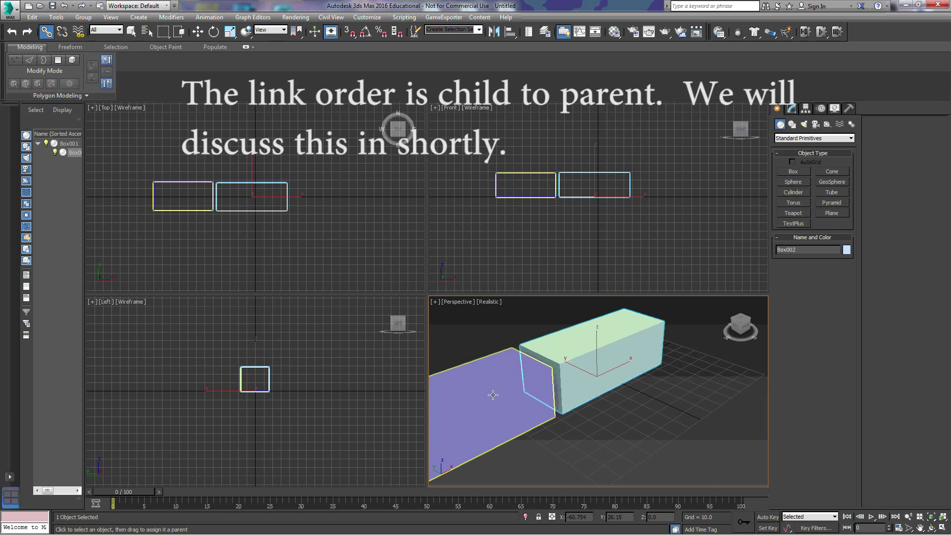
click(645, 433)
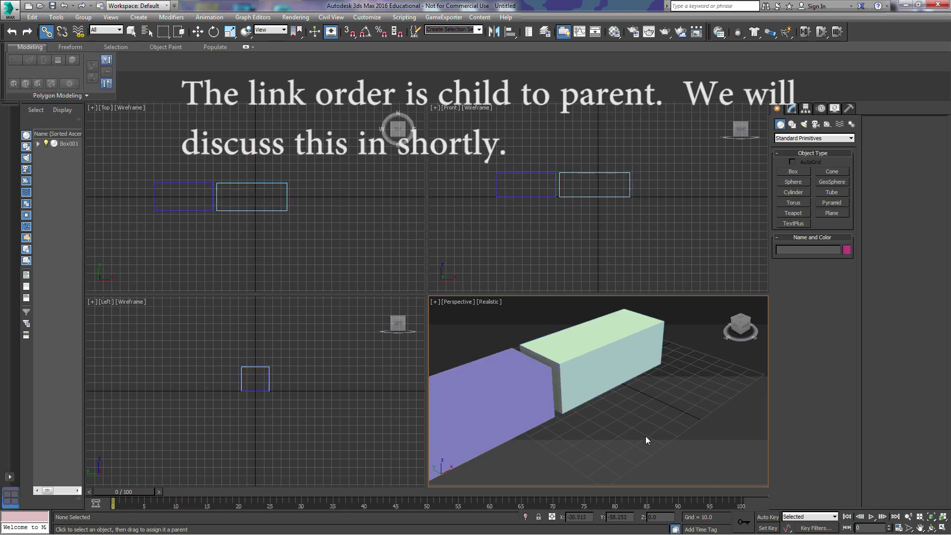
click(198, 31)
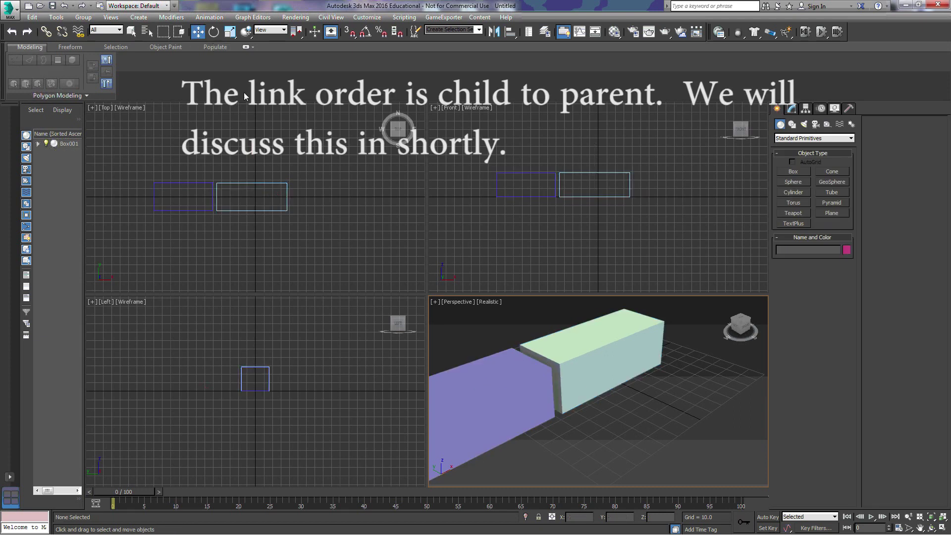
Move Box001 and then Box002 along X to check that the child follows its parent
middle_drag(575, 414, 609, 415)
scroll(609, 417, down, 2)
click(565, 408)
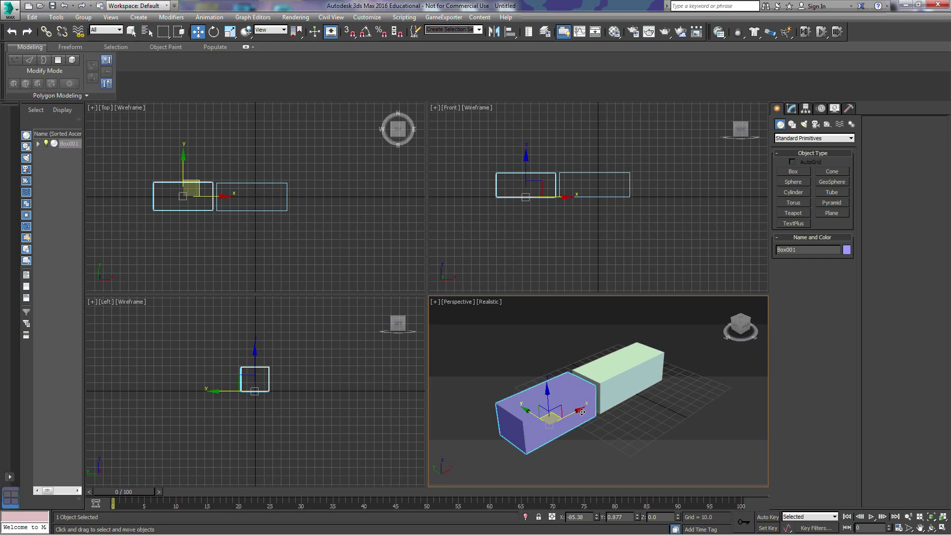
mouse_move(582, 412)
mouse_down()
mouse_move(527, 433)
mouse_move(587, 401)
mouse_move(530, 431)
mouse_move(576, 407)
mouse_up()
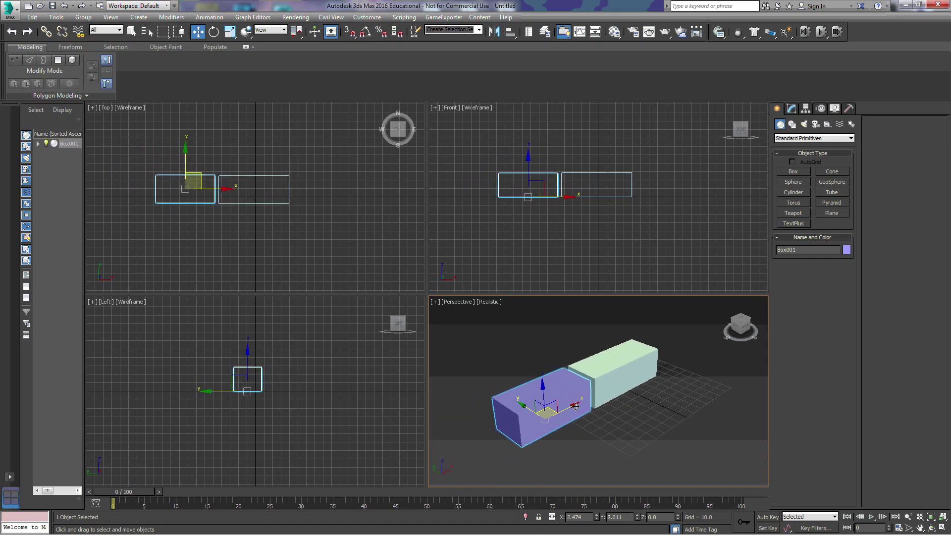
click(632, 359)
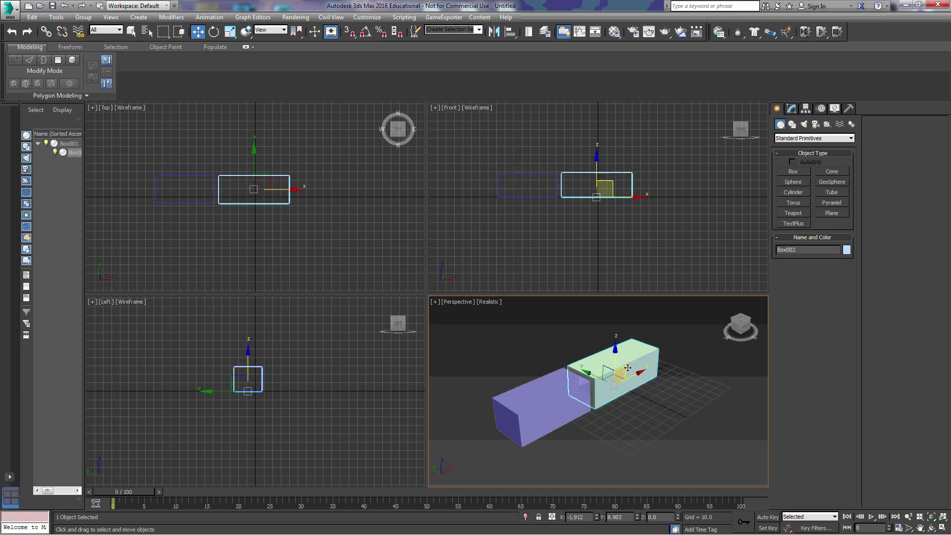
mouse_move(636, 375)
mouse_down()
mouse_move(691, 354)
mouse_move(637, 372)
mouse_move(673, 352)
mouse_move(633, 391)
mouse_up()
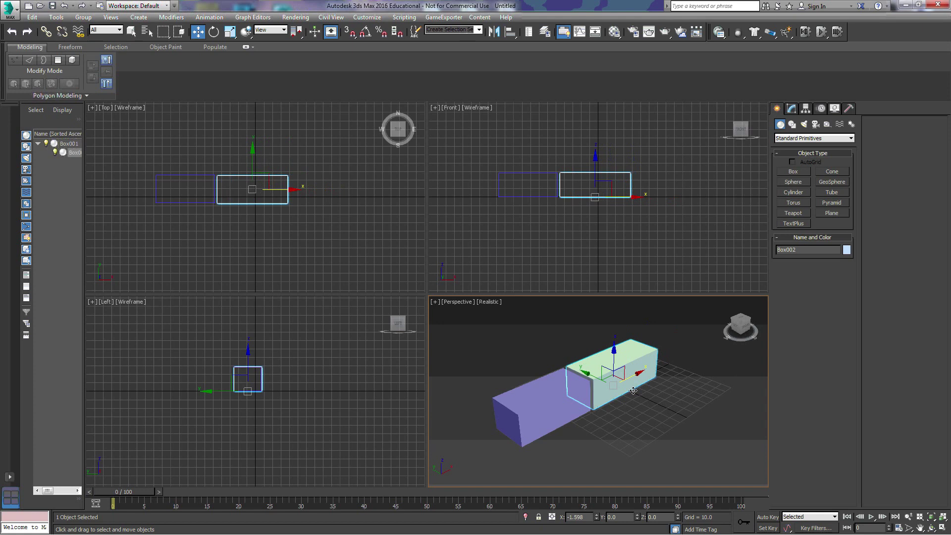
click(569, 402)
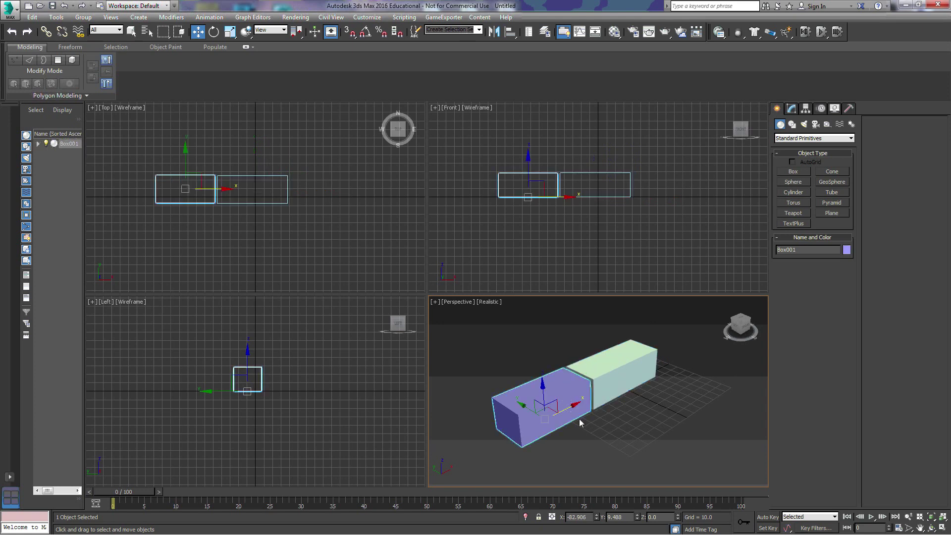
In the Front view, rotate Box001 about 25 degrees and Box002 to about 8, then -20 degrees
click(213, 31)
right_click(562, 118)
mouse_move(562, 177)
mouse_down()
mouse_move(540, 161)
mouse_move(553, 184)
mouse_move(535, 134)
mouse_move(552, 185)
mouse_up()
click(622, 369)
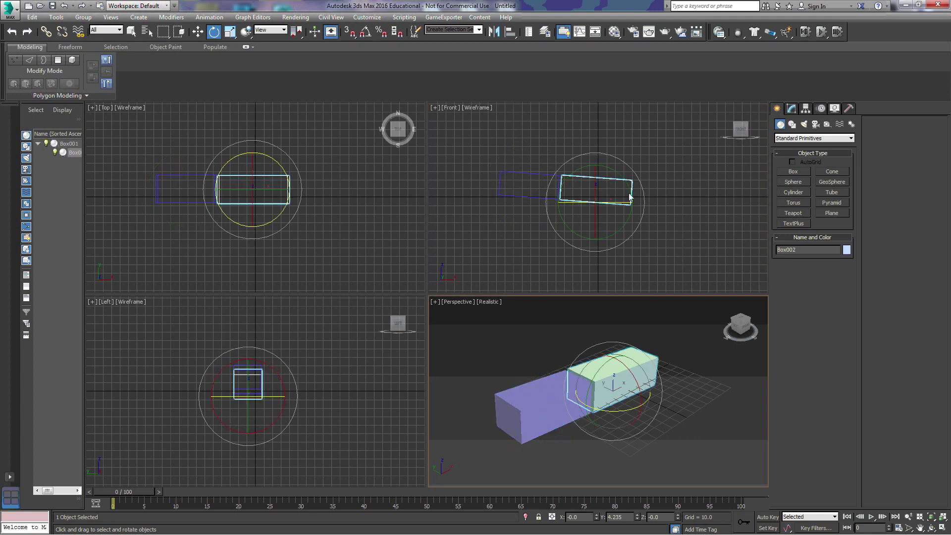
mouse_move(615, 171)
mouse_down()
mouse_move(580, 166)
mouse_move(627, 165)
mouse_up()
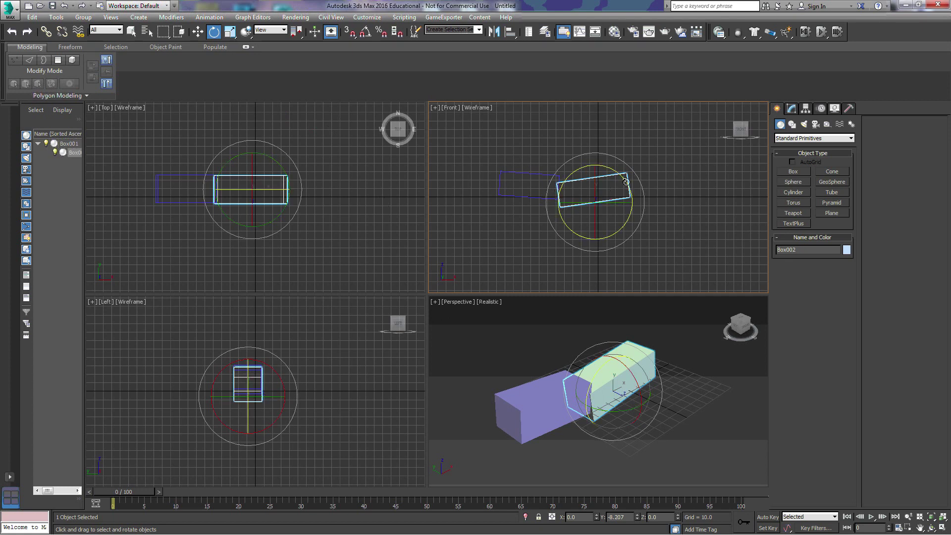
mouse_move(625, 184)
mouse_down()
mouse_move(621, 221)
mouse_move(639, 197)
mouse_move(637, 180)
mouse_move(638, 192)
mouse_up()
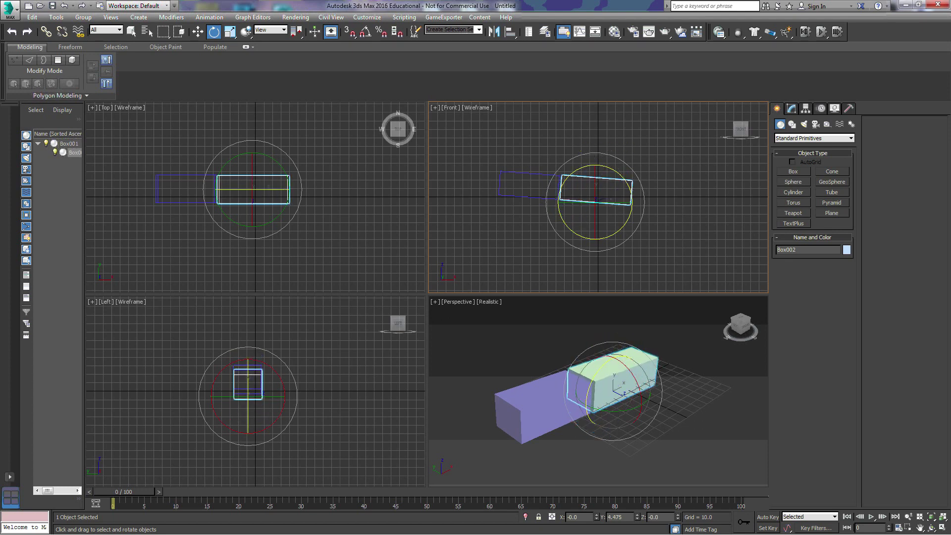
Select both boxes in the Perspective view and delete them
right_click(694, 454)
drag(470, 331, 498, 341)
key(Delete)
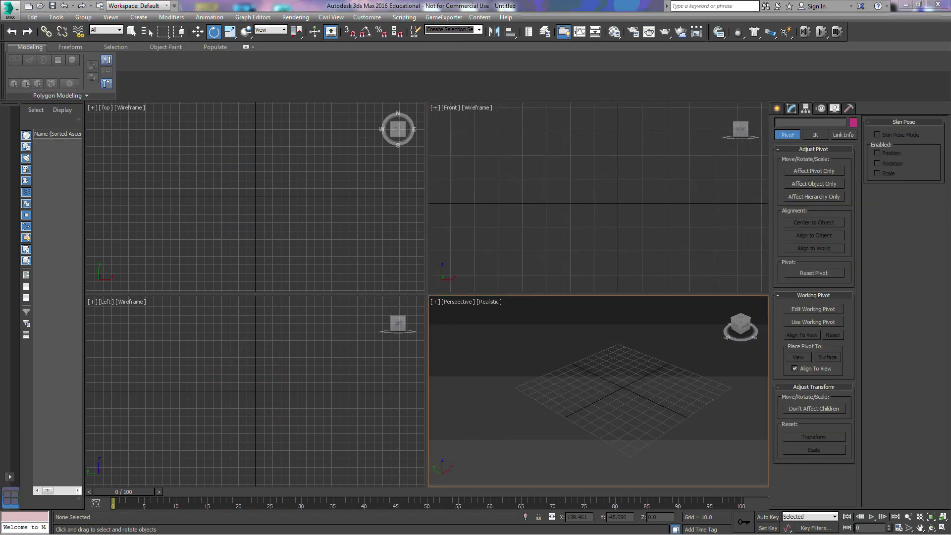
Draw a flat, thin pink board, Box001, in the Top viewport
click(781, 110)
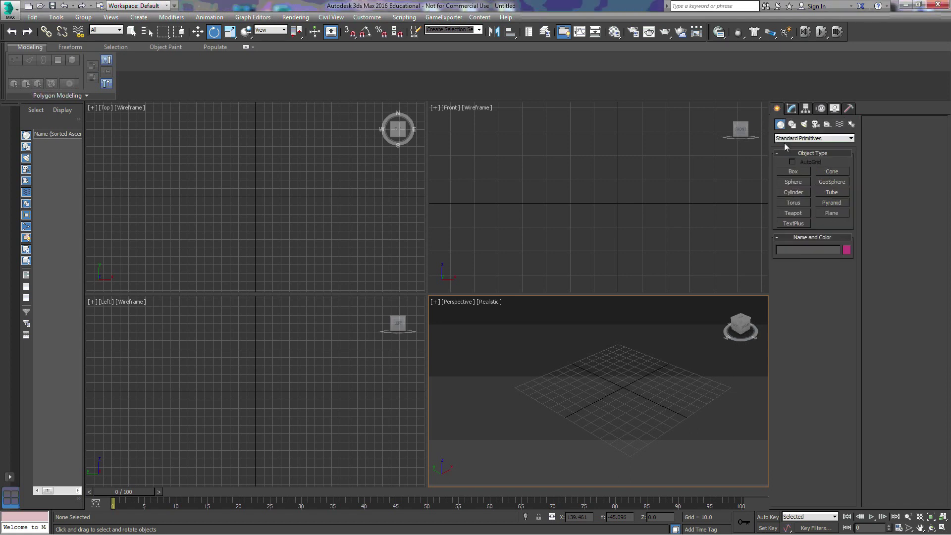
click(794, 171)
drag(185, 164, 243, 237)
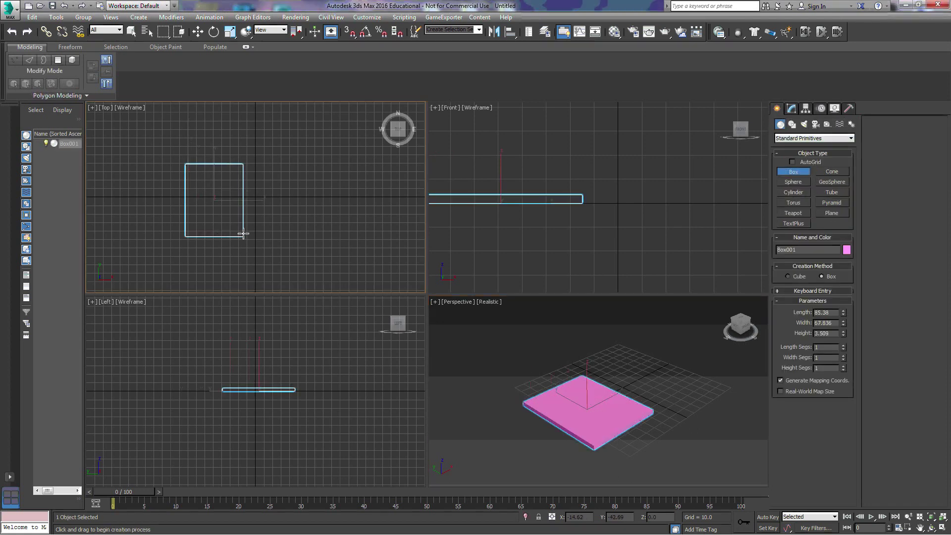
click(244, 236)
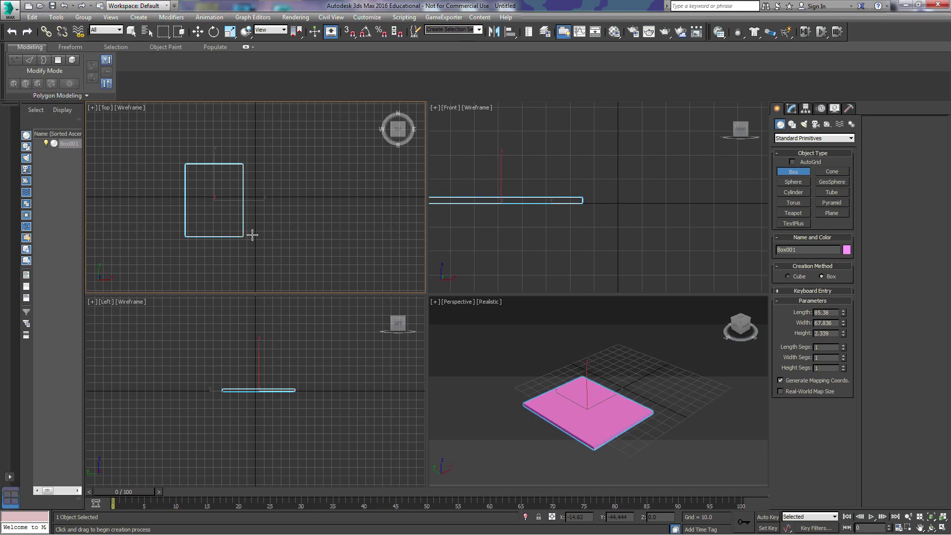
Add a long thin Cylinder001 and move it beside the board's right edge
click(793, 193)
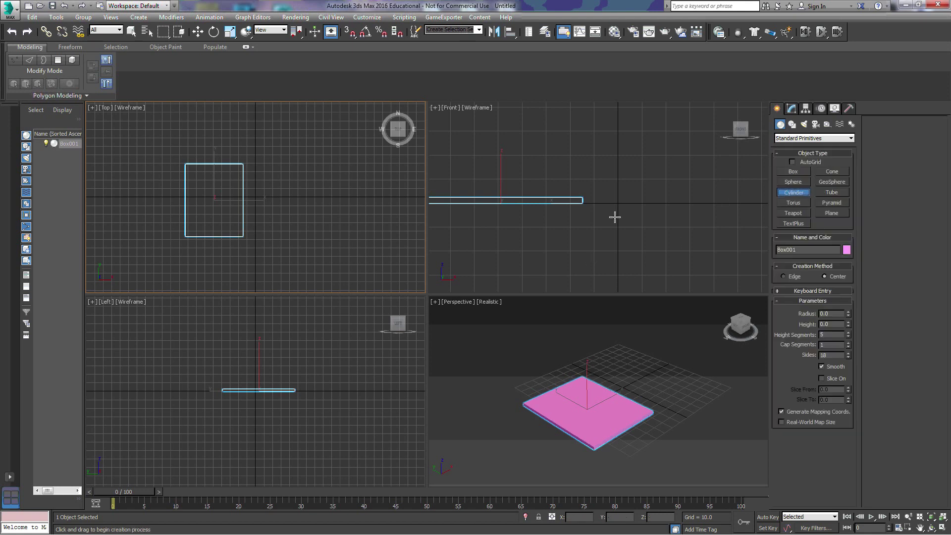
drag(601, 201, 610, 208)
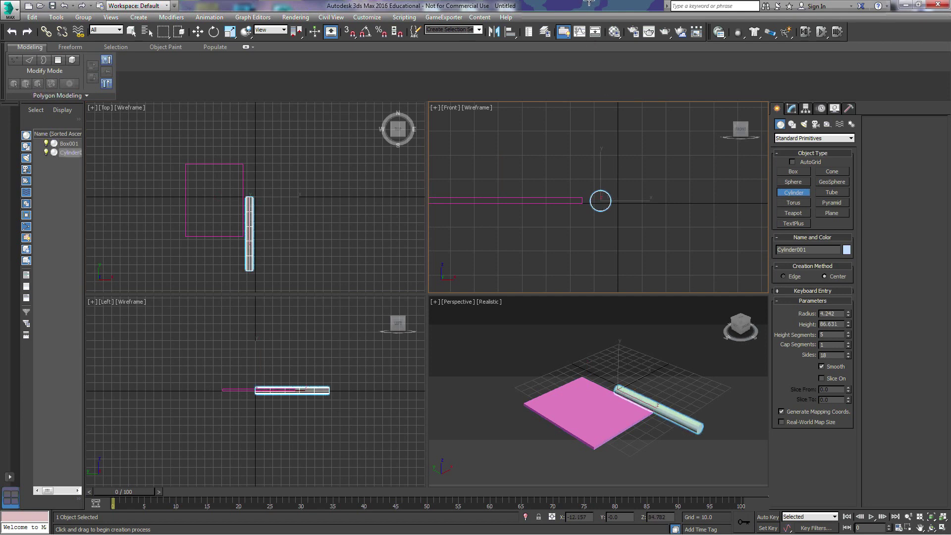
click(198, 31)
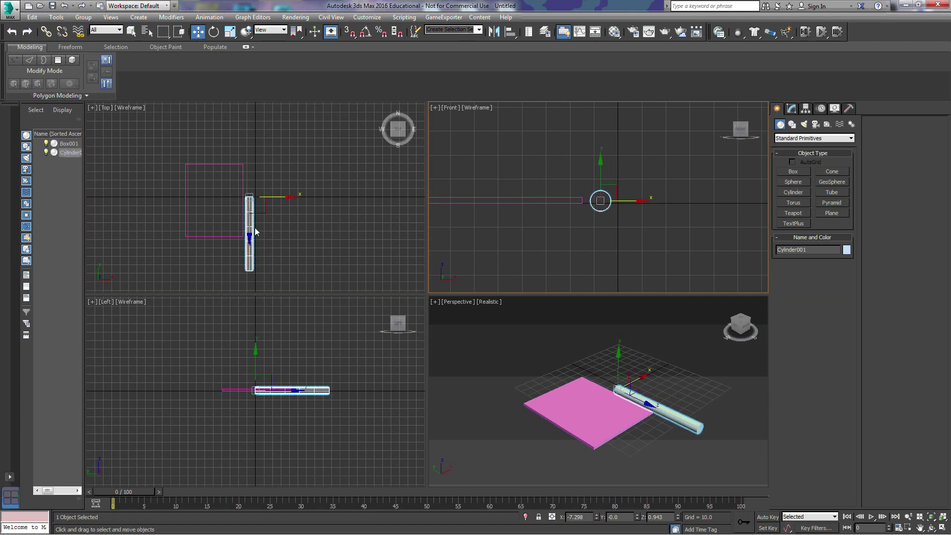
click(251, 232)
drag(249, 177, 249, 143)
Copy the board as Box002 to the cylinder's other side and recentre the view
click(230, 163)
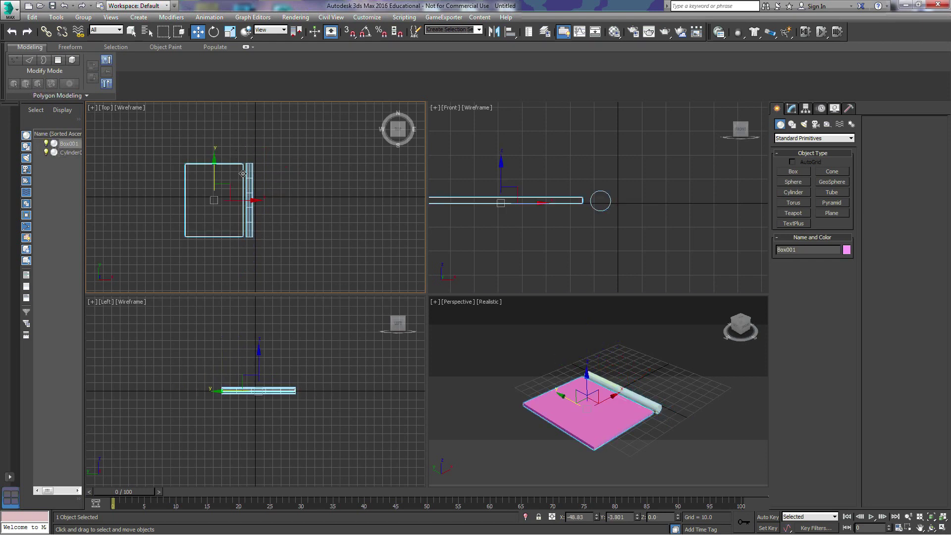
shift+drag(252, 204, 322, 204)
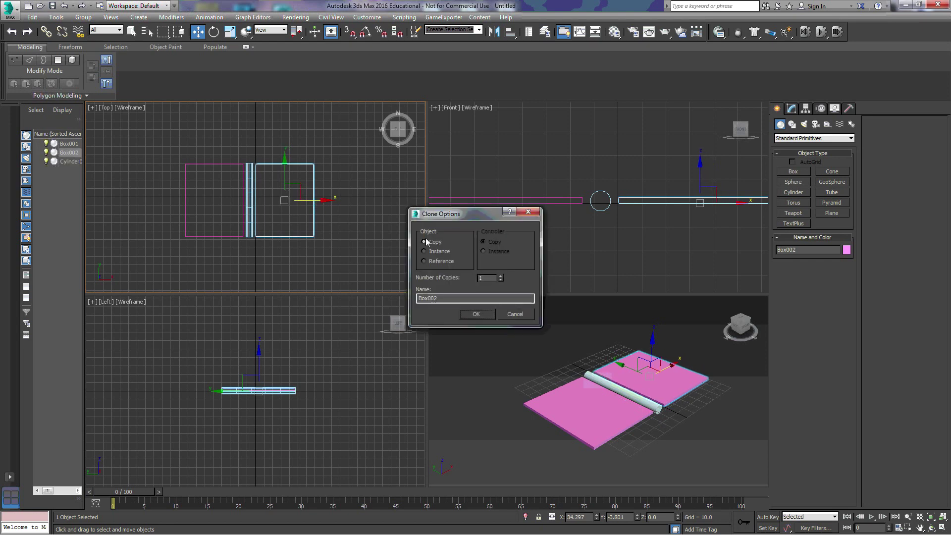
click(475, 315)
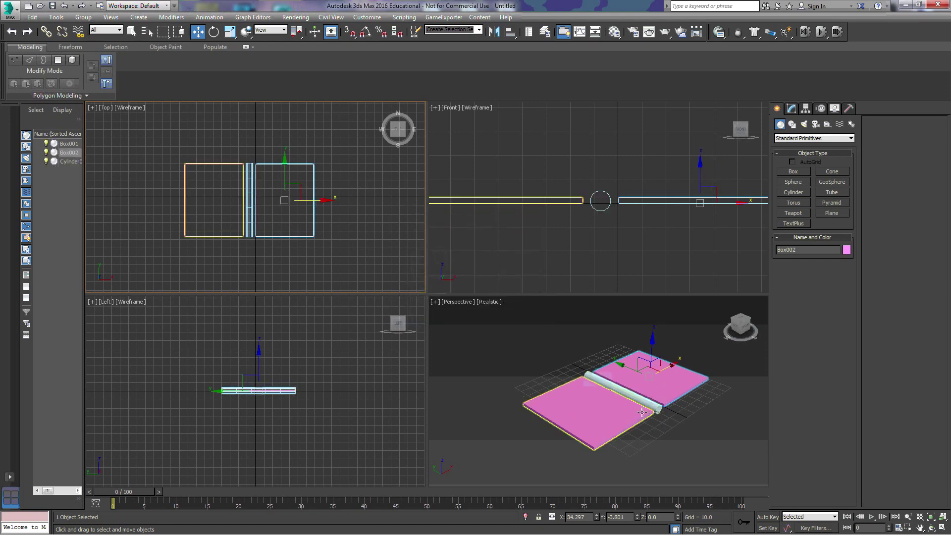
click(552, 376)
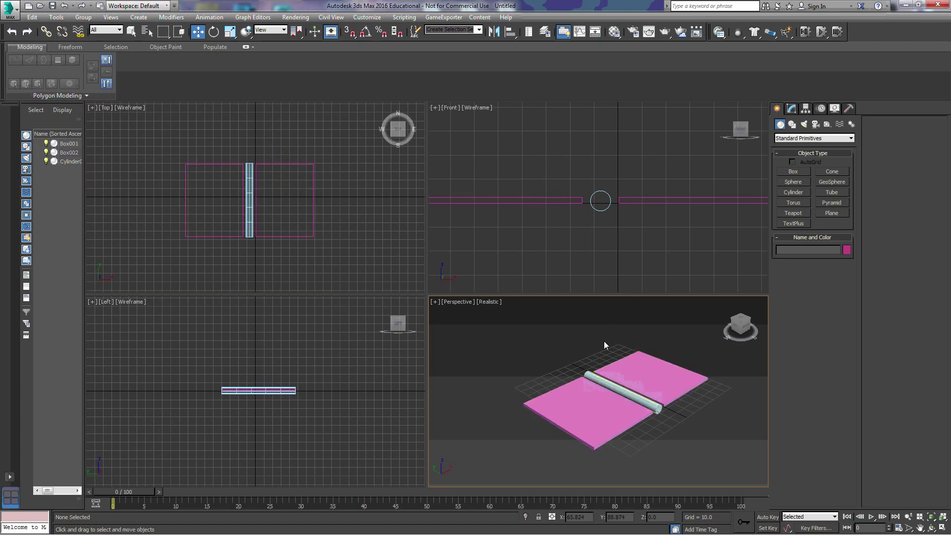
middle_drag(607, 303, 676, 323)
Draw Box003 and Box004 above the planes and link Box004 as Box003's child
click(791, 172)
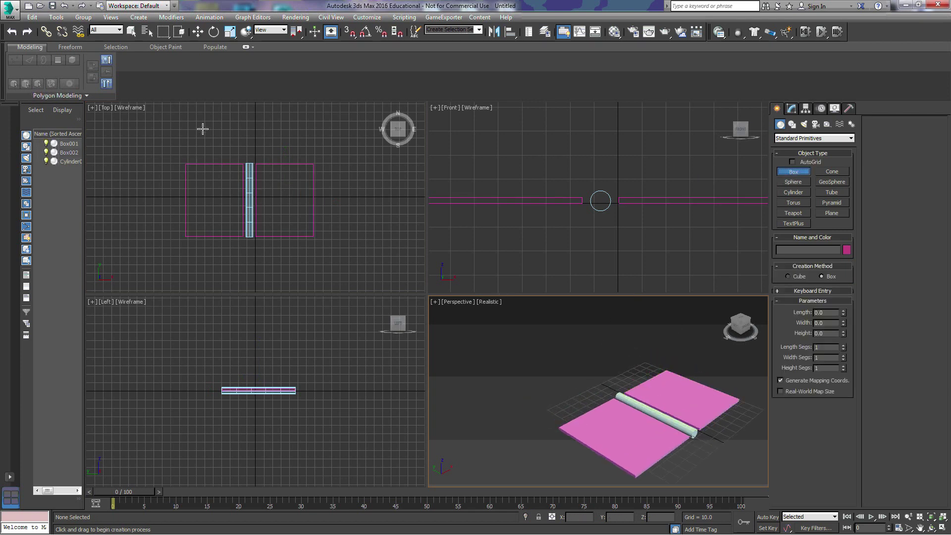
drag(204, 117, 316, 141)
click(47, 32)
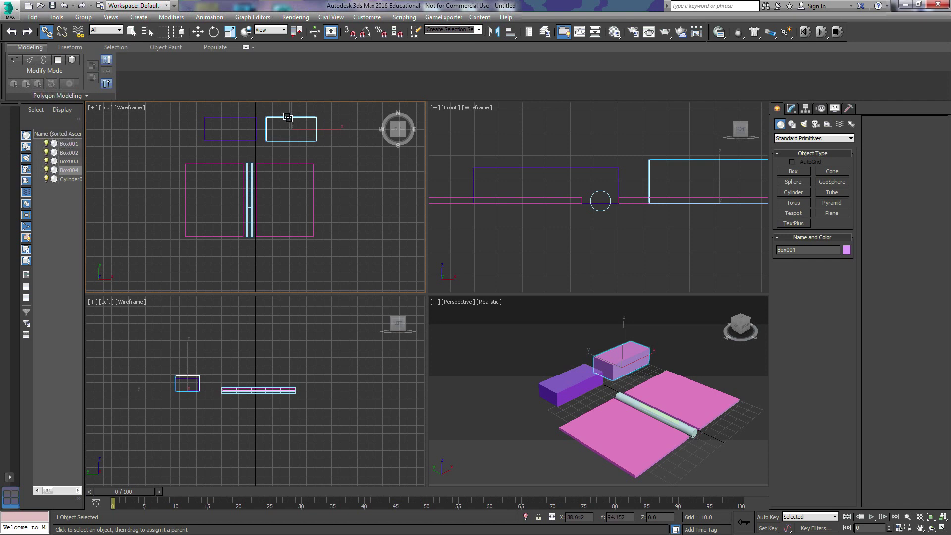
drag(285, 123, 241, 120)
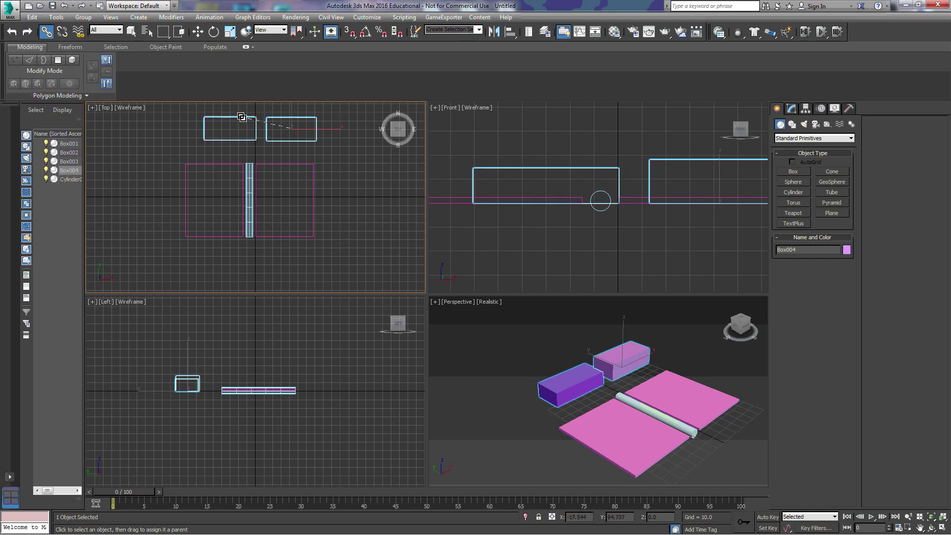
Move Box003 to carry Box004 along, then move Box004 on its own
click(197, 31)
click(229, 117)
drag(261, 128, 233, 128)
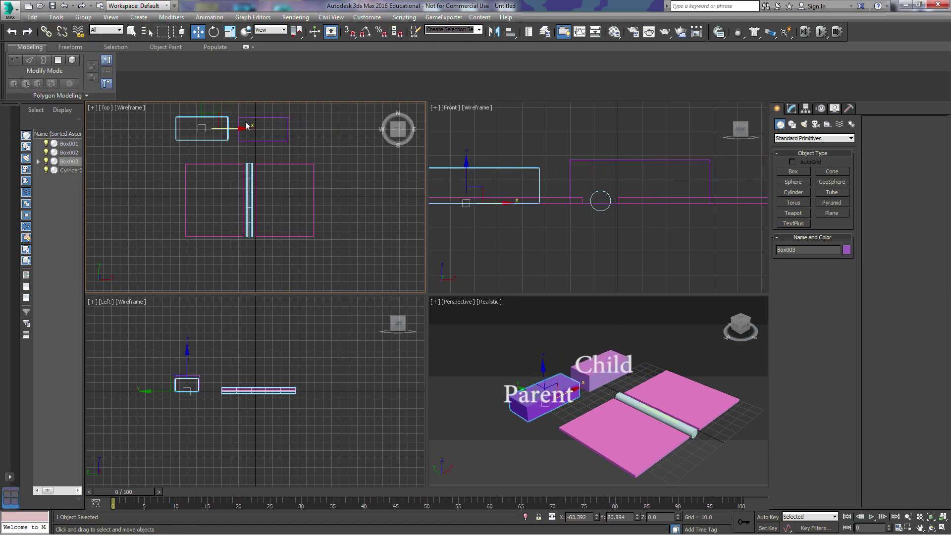
click(246, 126)
mouse_move(291, 130)
mouse_down()
mouse_move(386, 130)
mouse_move(278, 130)
mouse_move(406, 130)
mouse_move(290, 133)
mouse_up()
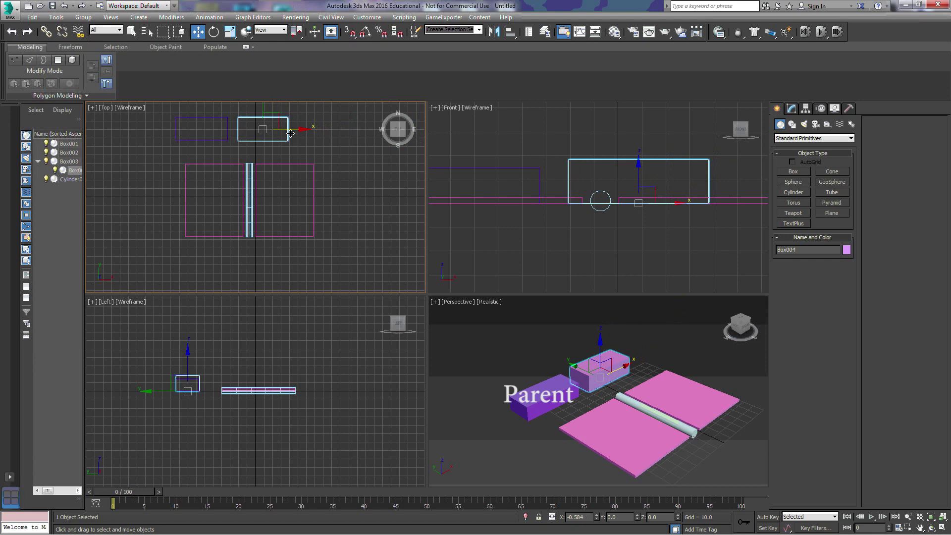
Widen the Scene Explorer and confirm Box004 is nested under Box003
click(232, 164)
click(252, 164)
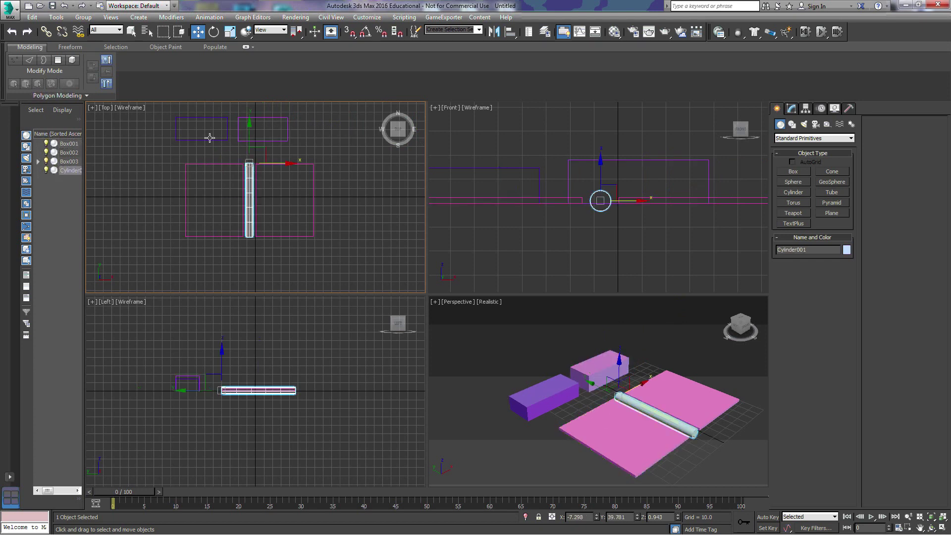
click(197, 116)
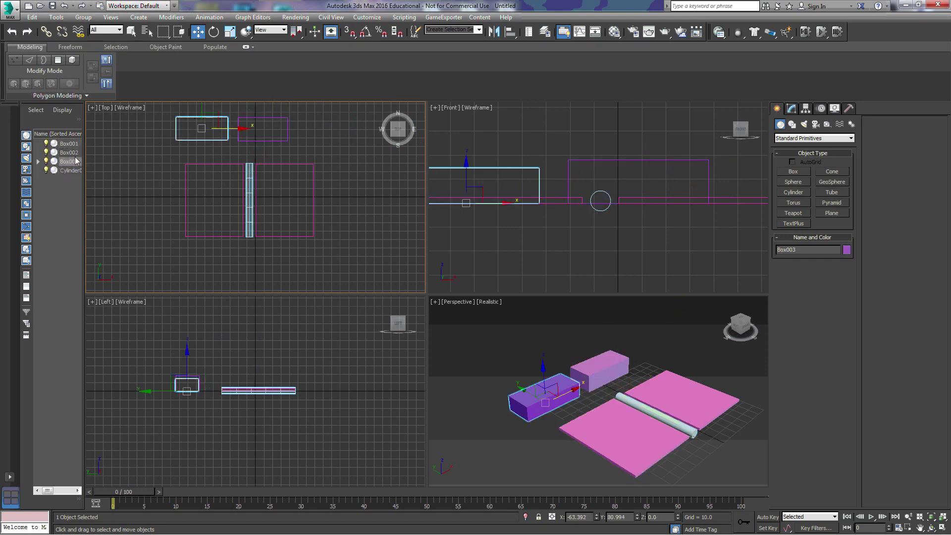
click(39, 162)
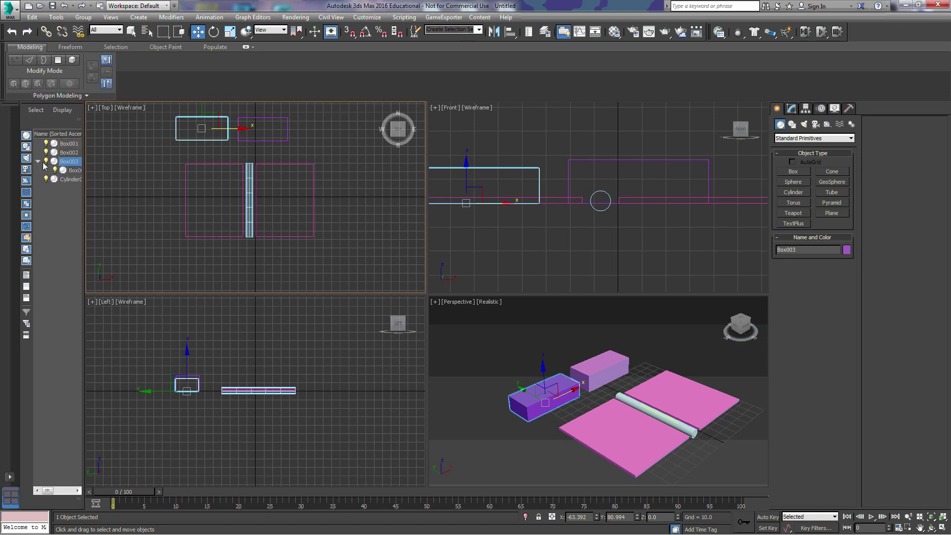
drag(83, 172, 113, 174)
click(77, 170)
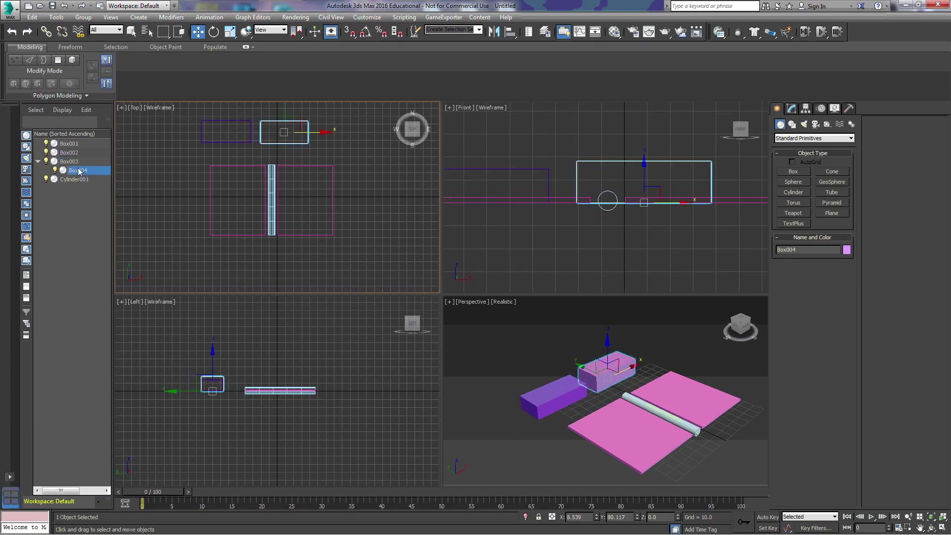
click(77, 162)
click(78, 171)
click(78, 162)
click(78, 171)
click(270, 183)
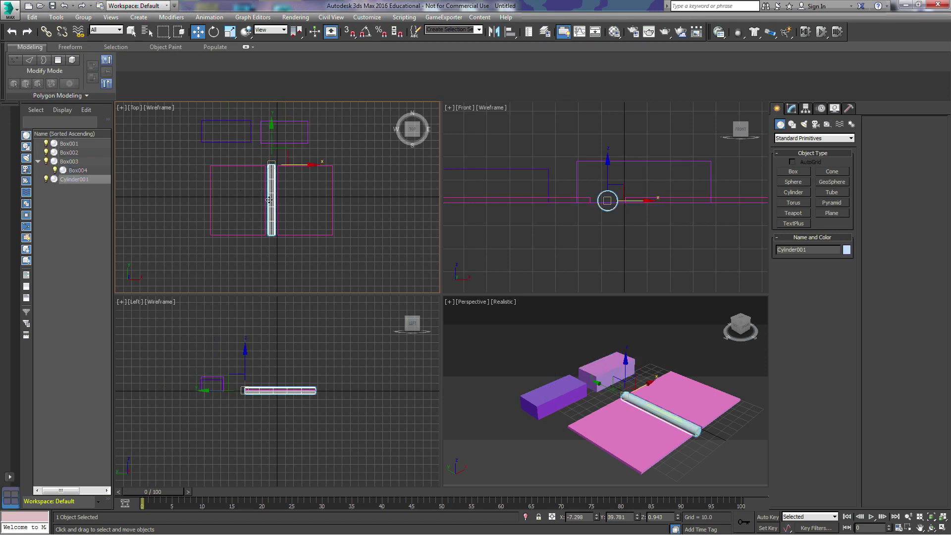
Link the left plane Box001 and the right plane Box002 each to Cylinder001
click(46, 31)
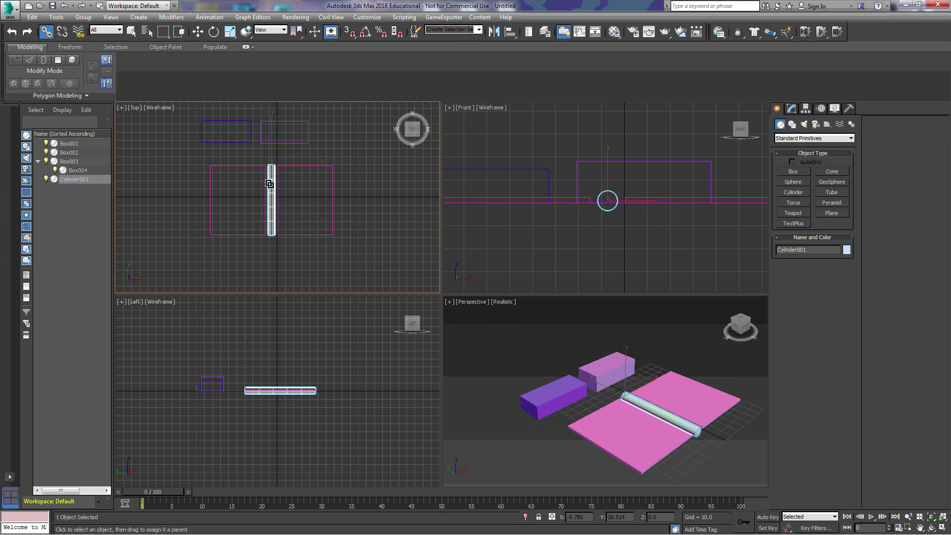
right_click(255, 159)
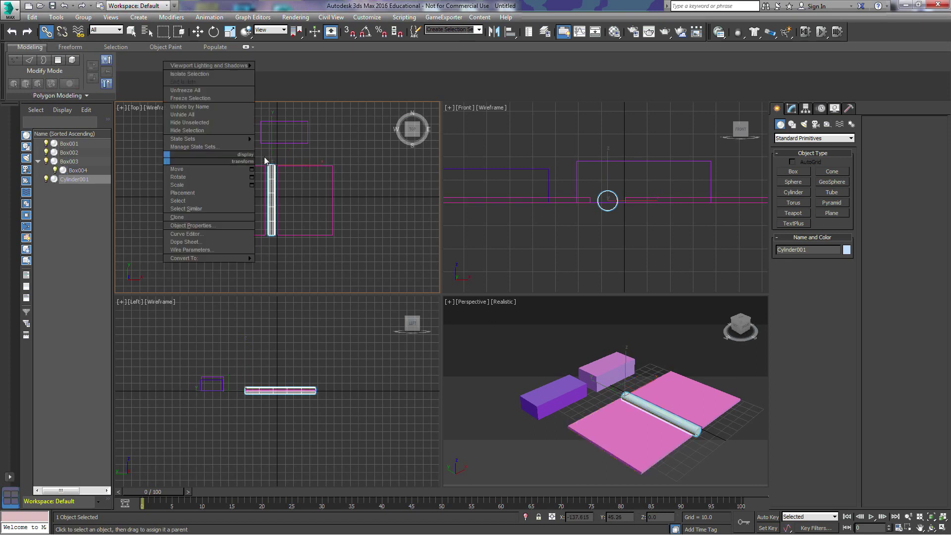
click(132, 32)
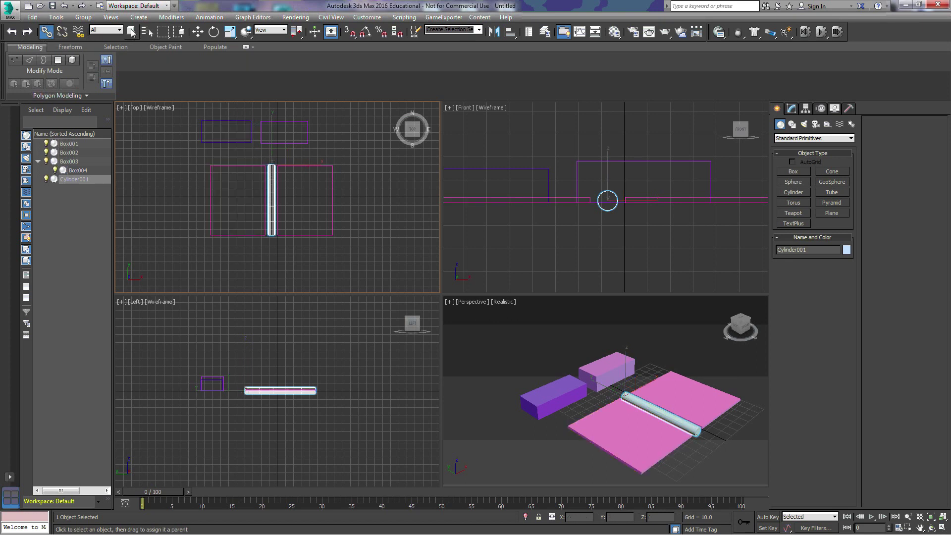
drag(220, 164, 271, 174)
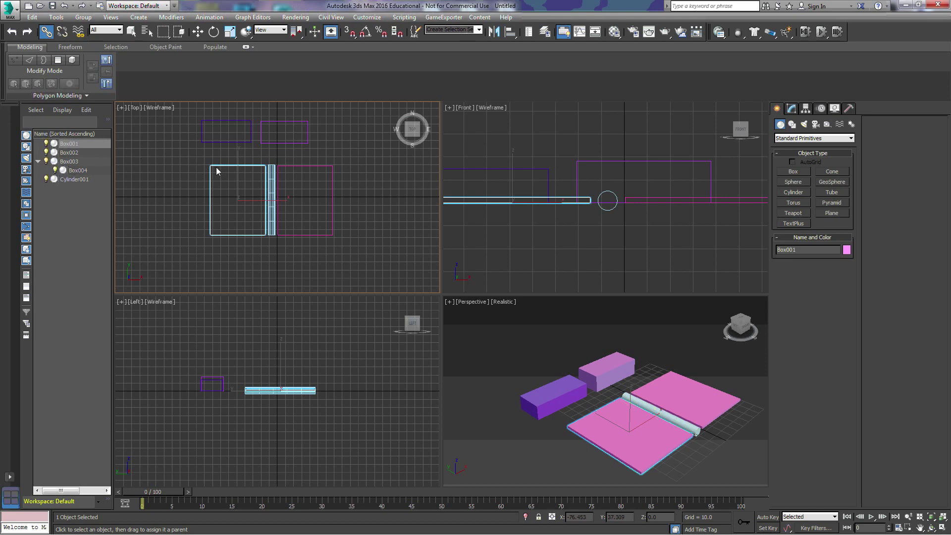
drag(237, 188, 271, 189)
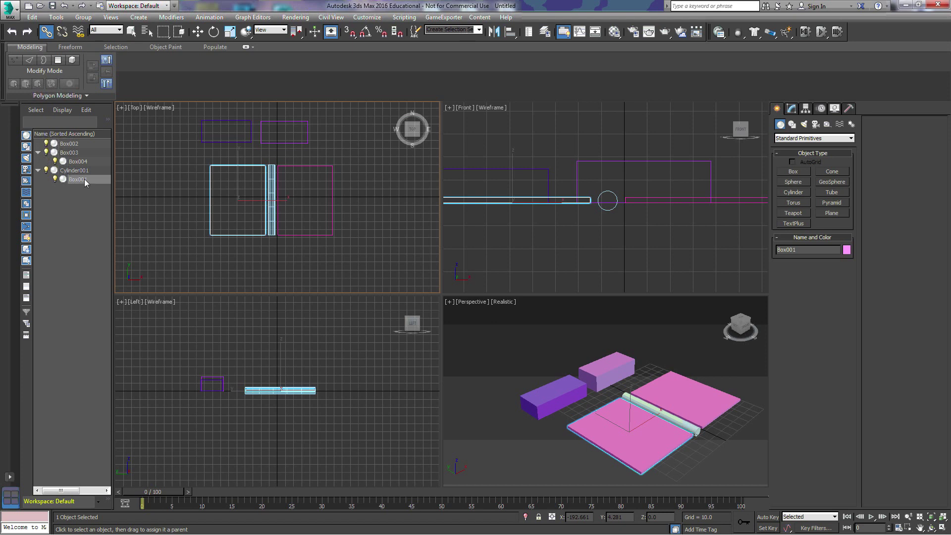
click(334, 156)
click(321, 165)
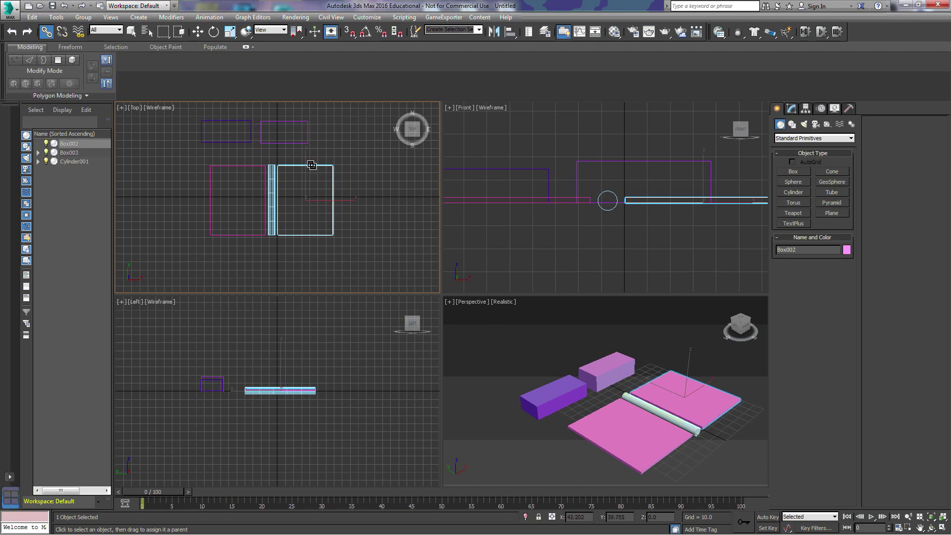
drag(312, 165, 273, 174)
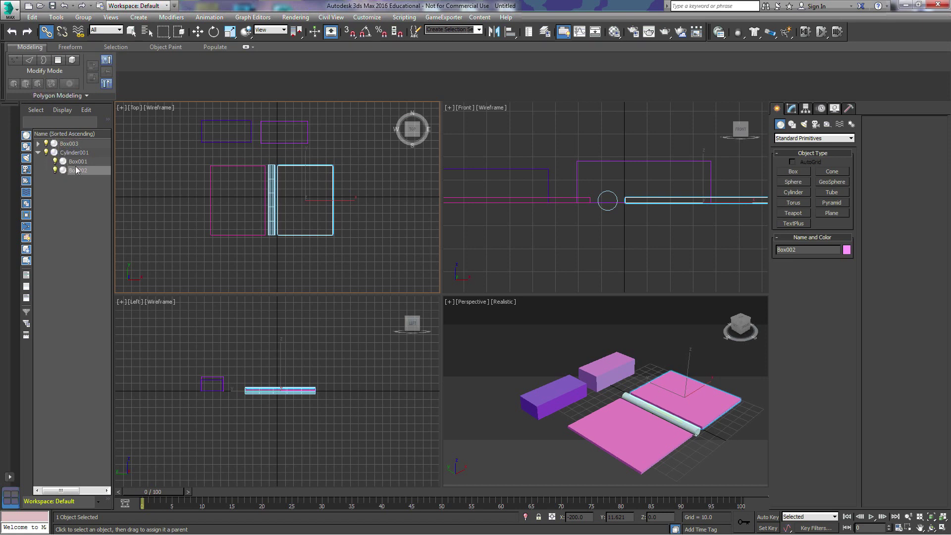
Rotate Cylinder001 in the Front view (X 90, Y -9.3) so both pink boards tilt with it
click(214, 33)
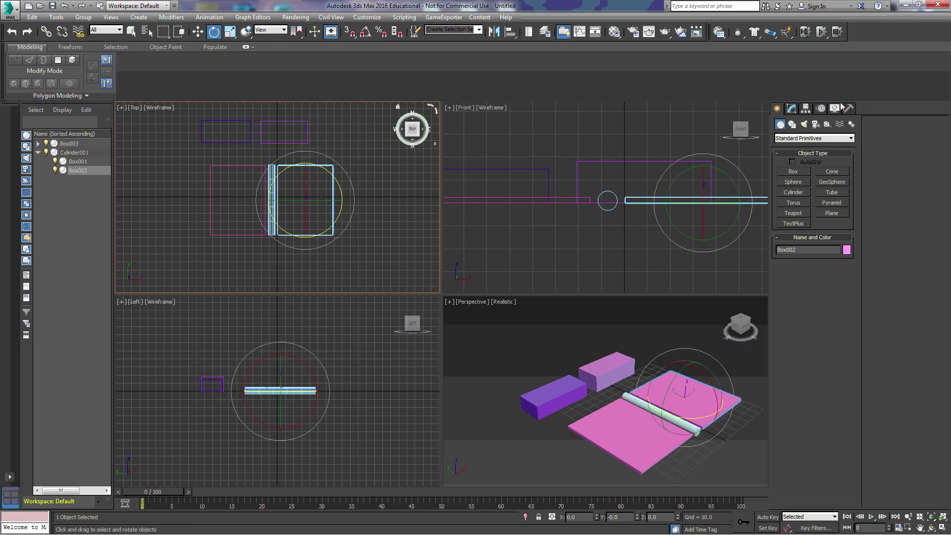
click(272, 192)
middle_click(569, 121)
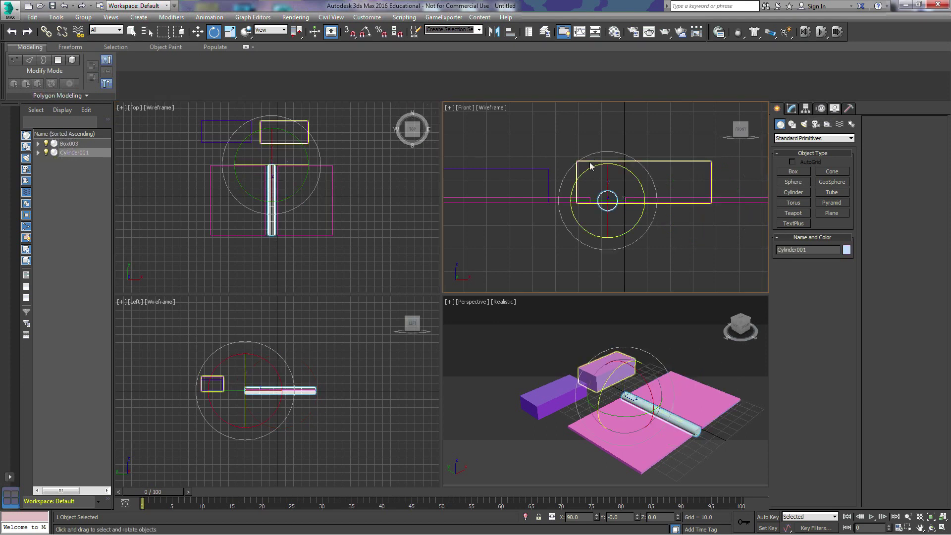
mouse_move(587, 170)
mouse_down()
mouse_move(600, 172)
mouse_move(560, 176)
mouse_move(595, 166)
mouse_move(578, 177)
mouse_up()
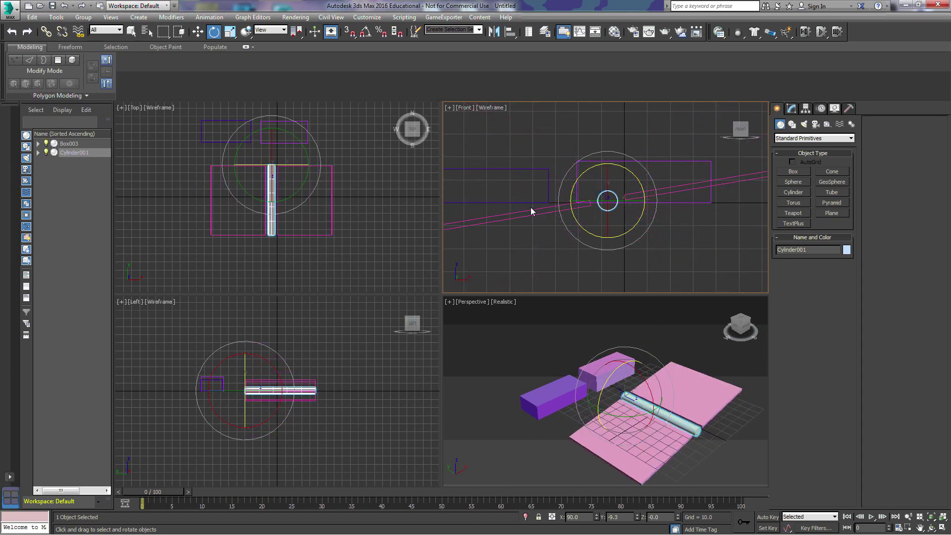
Turn on Affect Pivot Only for Box001, try moving its pivot, then undo
click(530, 212)
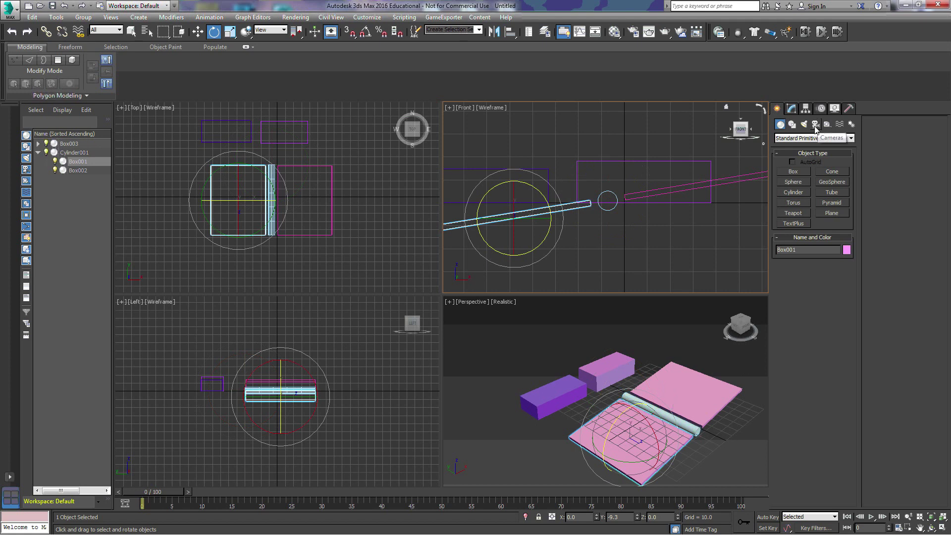
click(806, 109)
click(816, 170)
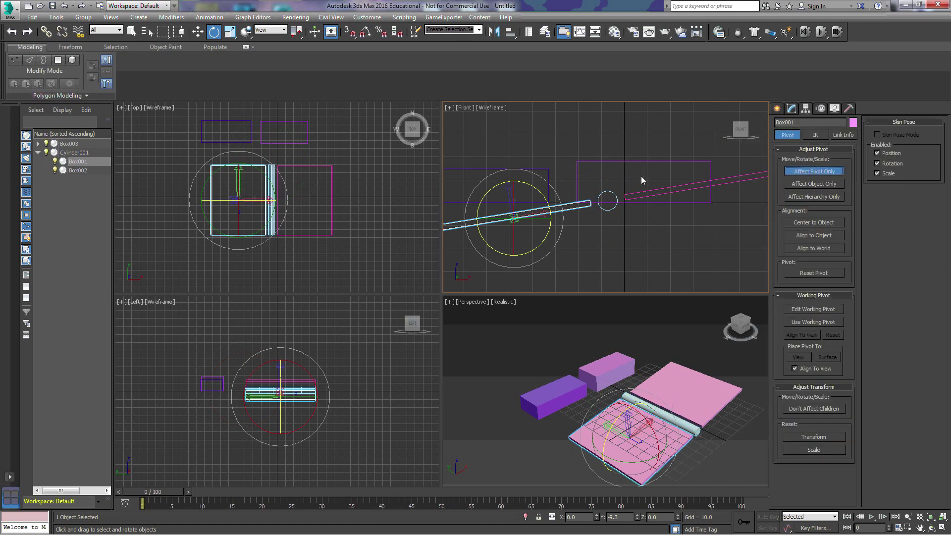
click(198, 31)
drag(543, 214, 604, 202)
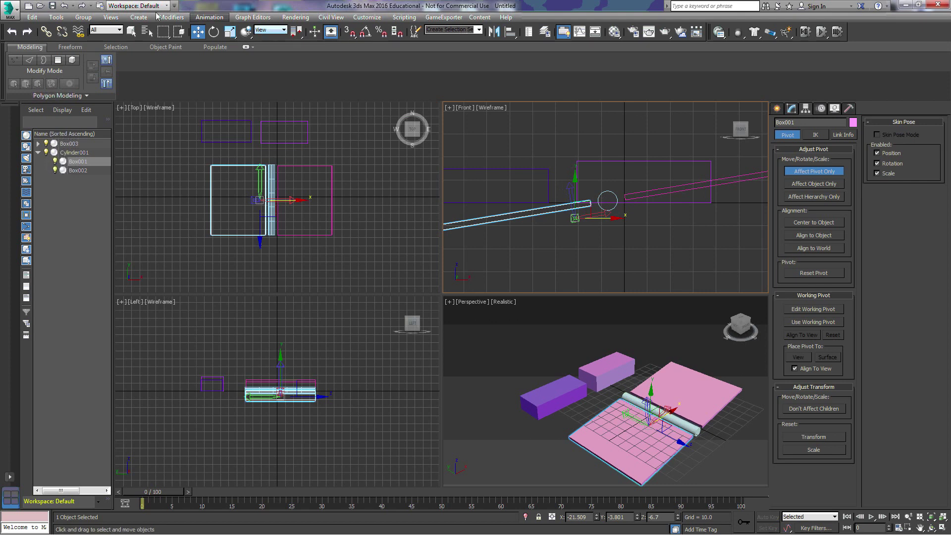
click(64, 6)
Using Local coordinates, move the pivots of Box001 and Box002 onto the hinge cylinder
click(271, 30)
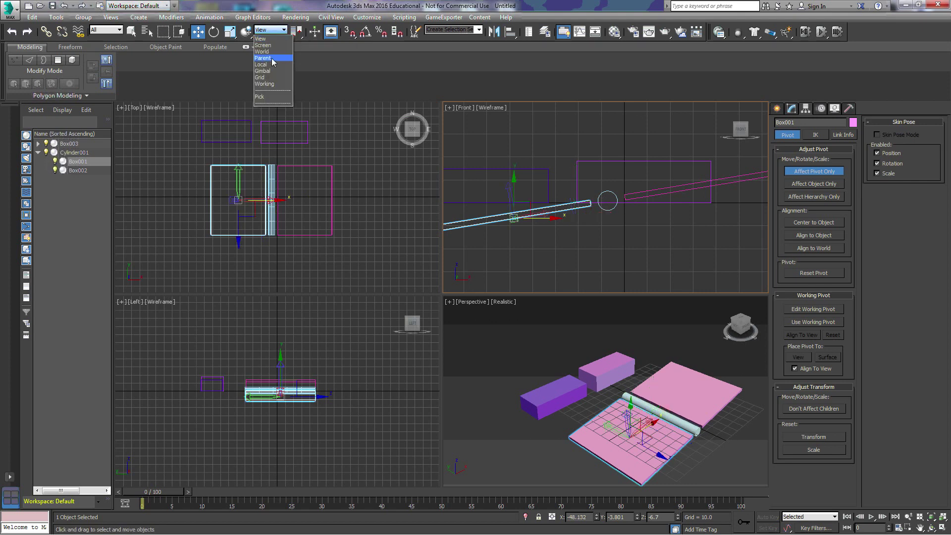
click(271, 65)
drag(539, 216, 633, 198)
click(701, 187)
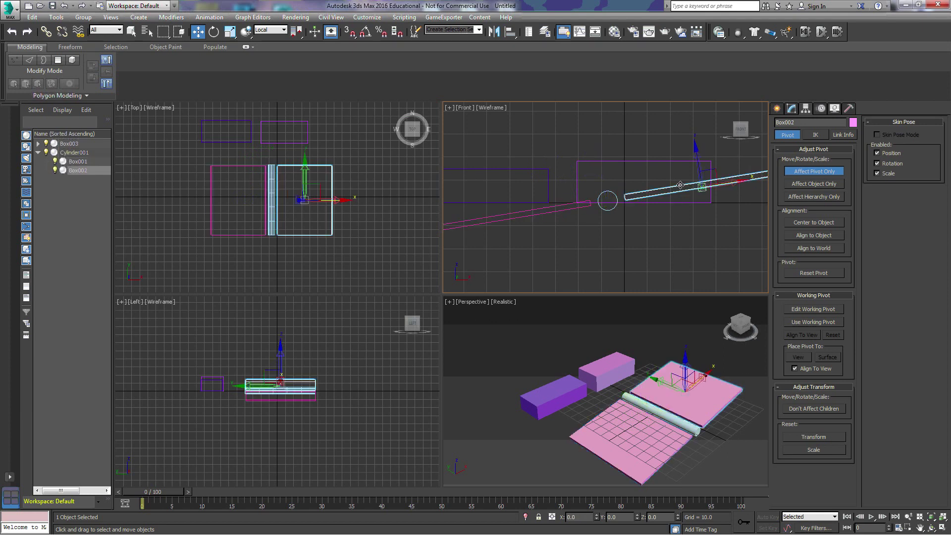
drag(727, 185, 633, 198)
click(809, 171)
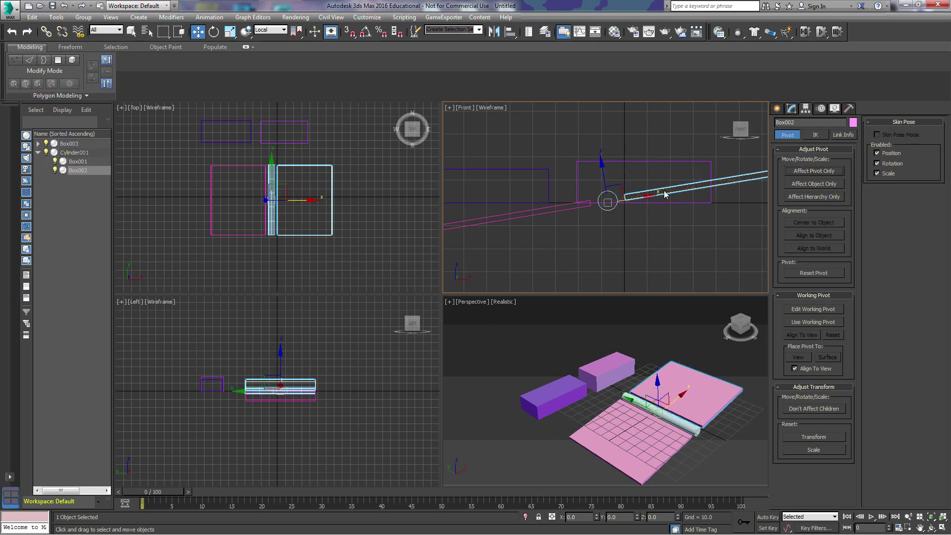
Swing Box001 around its new hinge pivot, then marquee-select every object in the scene
click(570, 208)
click(212, 34)
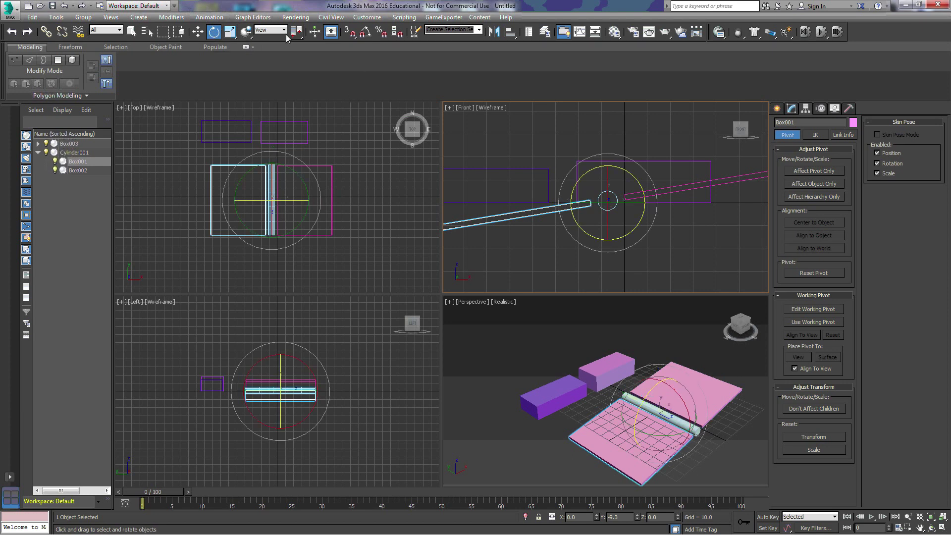
drag(580, 179, 684, 168)
click(670, 191)
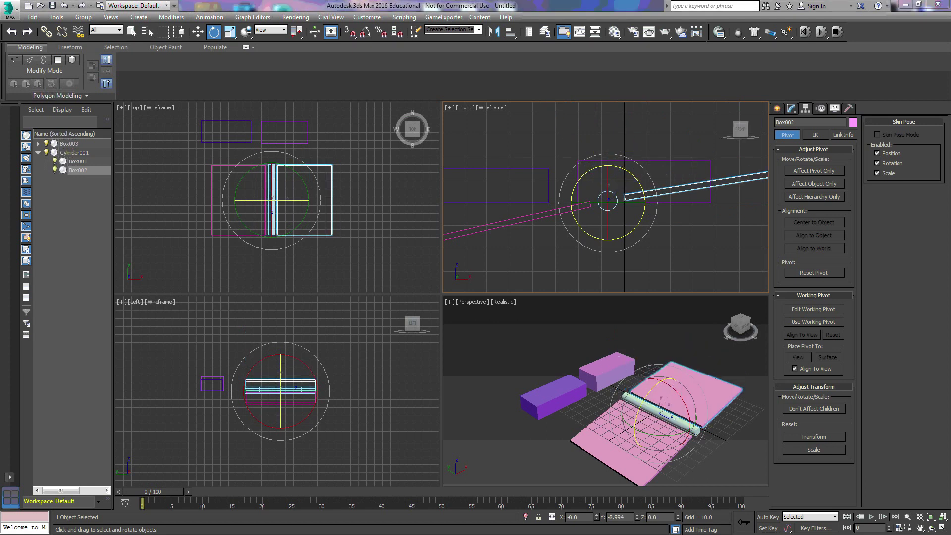
scroll(709, 213, down, 4)
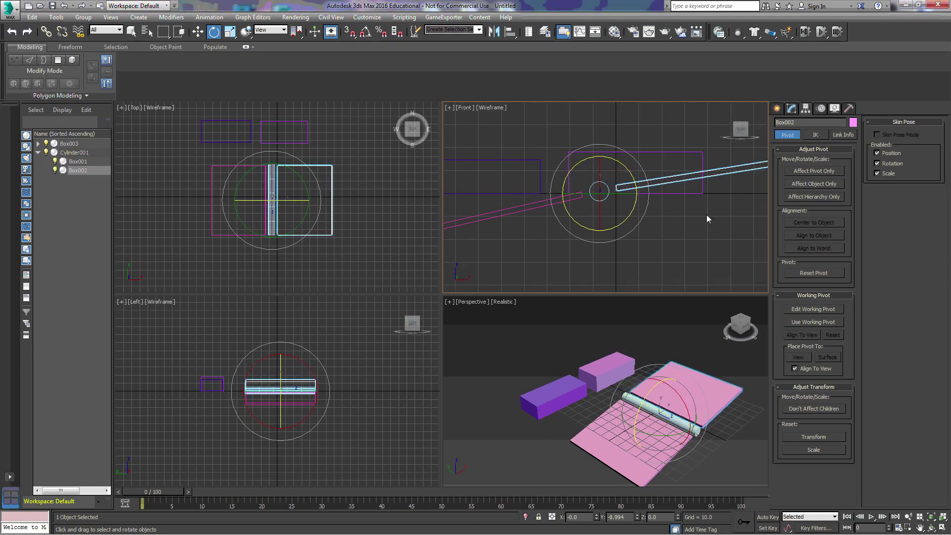
drag(531, 145, 539, 156)
Delete the practice objects and draw a wide, flat Cylinder001 base at the scene centre
key(Delete)
click(780, 109)
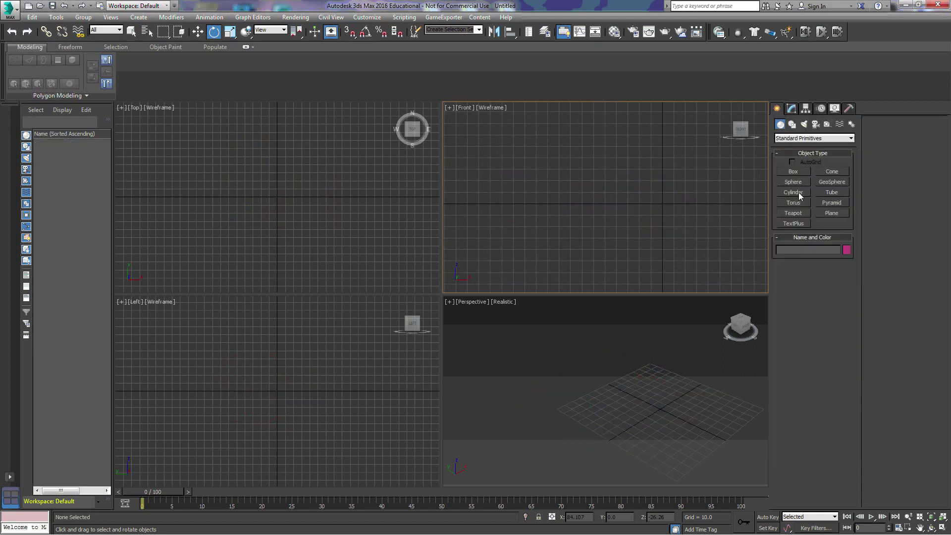
click(800, 193)
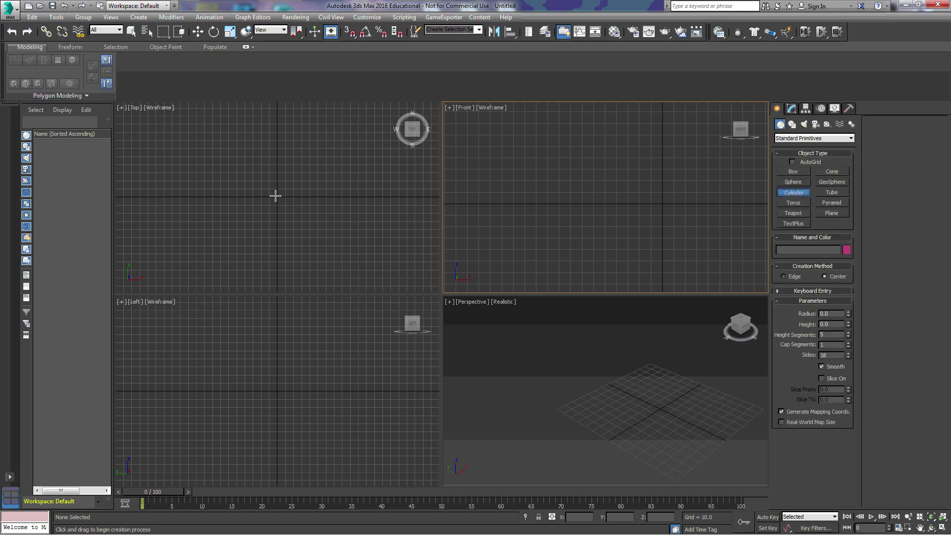
drag(277, 197, 291, 212)
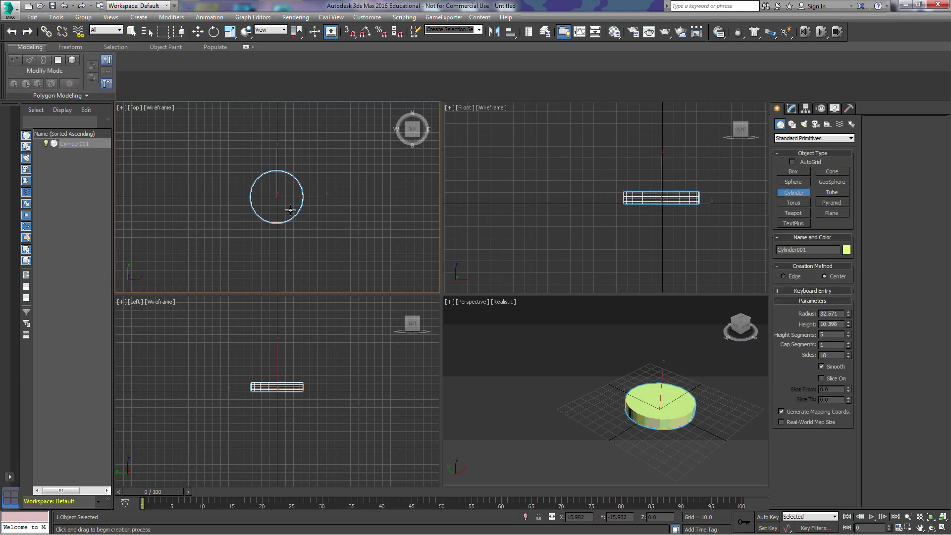
click(304, 194)
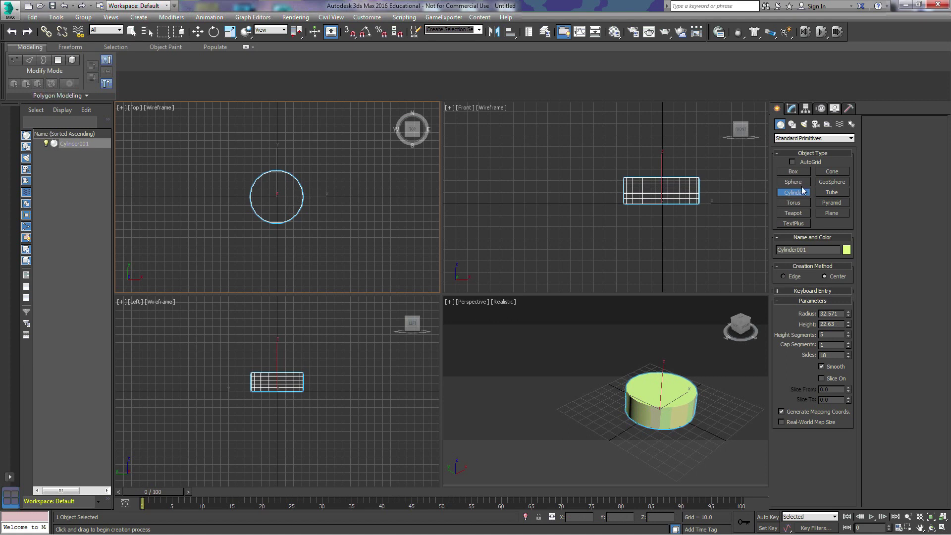
Add a tall, narrow Box001 post and raise it onto the cylinder's top
click(794, 172)
drag(276, 196, 290, 208)
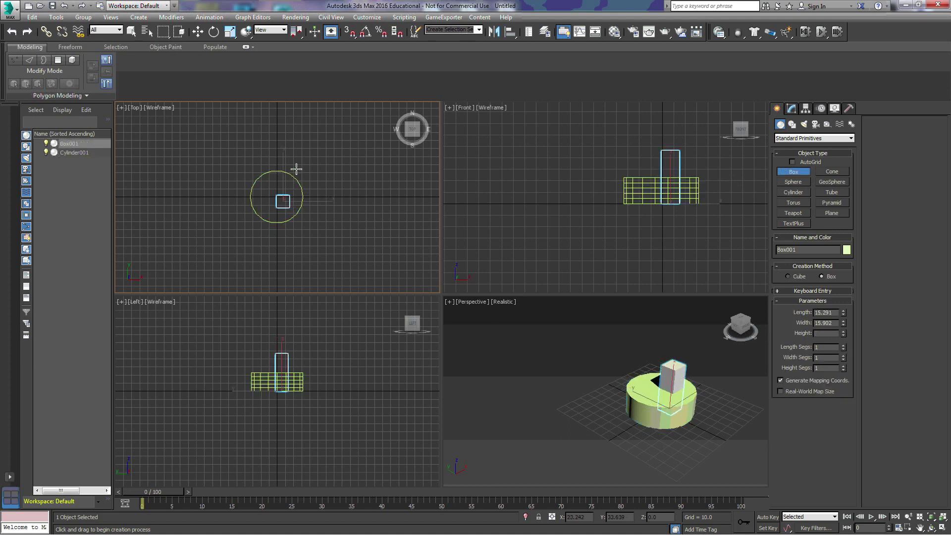
click(197, 32)
right_click(607, 142)
drag(670, 169, 670, 139)
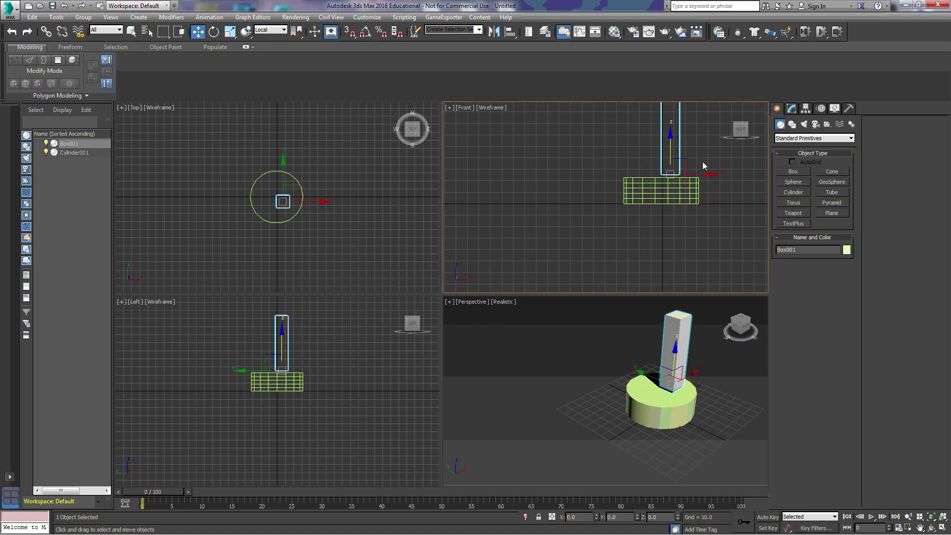
drag(705, 175, 696, 177)
right_click(695, 178)
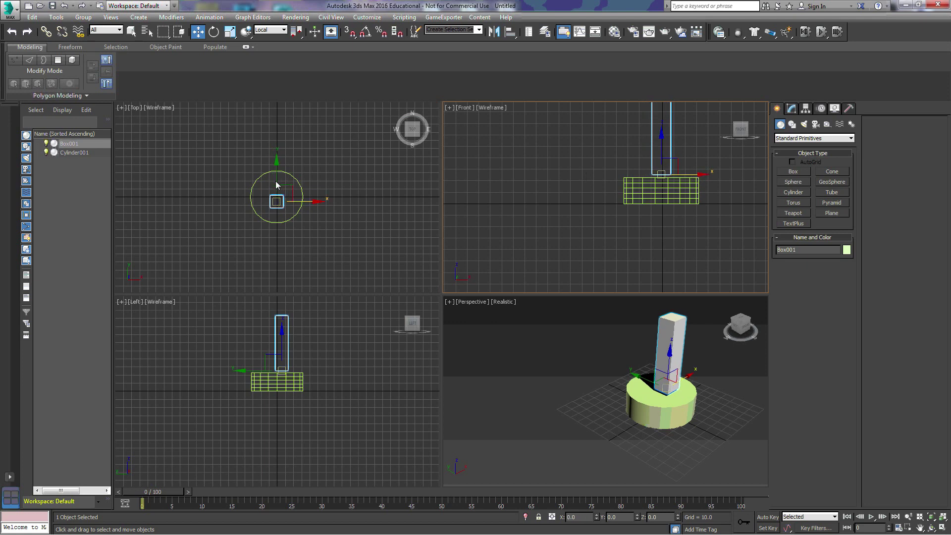
drag(278, 179, 276, 174)
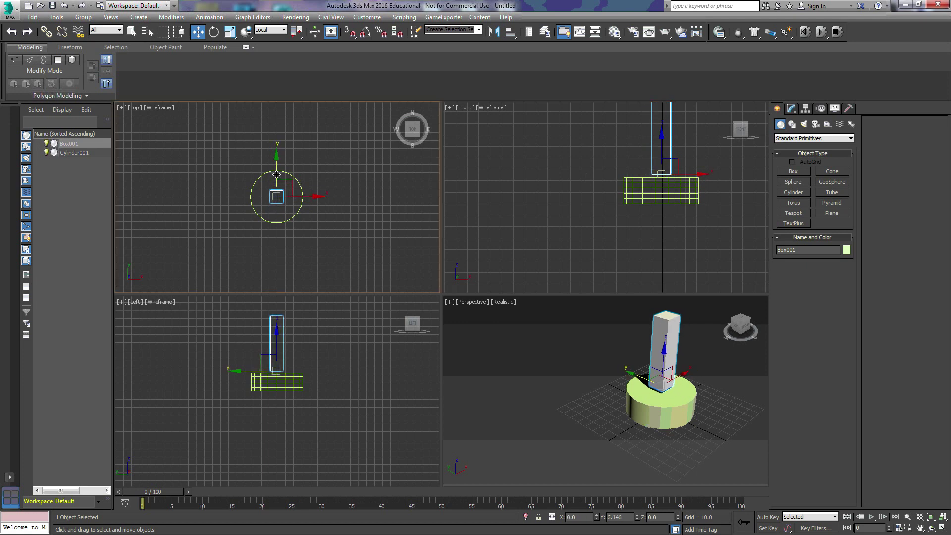
Draw the flat arm box Box002 above the post and move it over the post
click(794, 172)
middle_drag(613, 152, 566, 180)
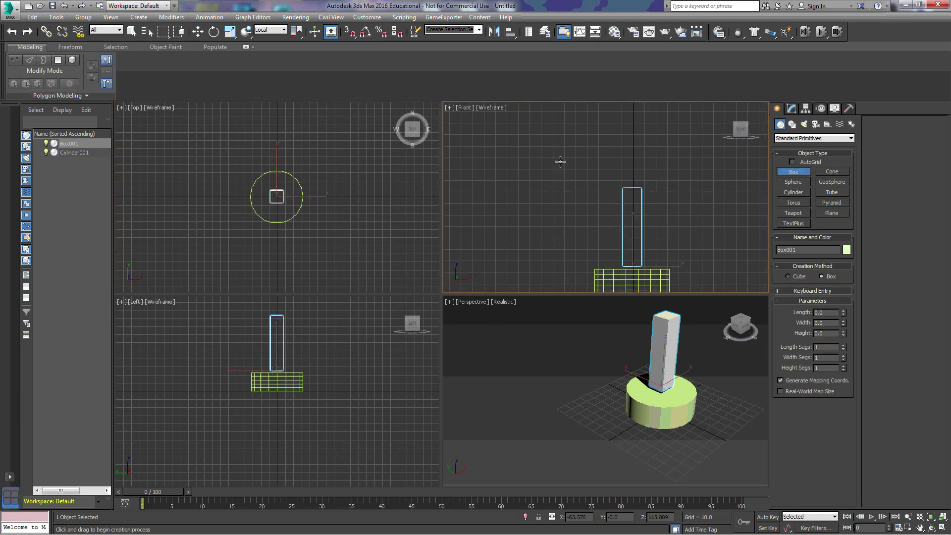
drag(560, 162, 645, 186)
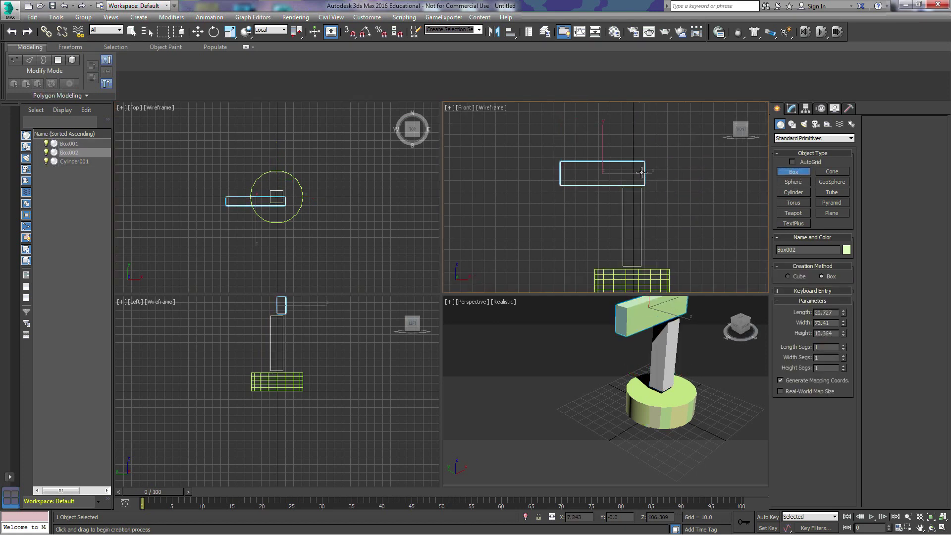
click(645, 171)
click(203, 31)
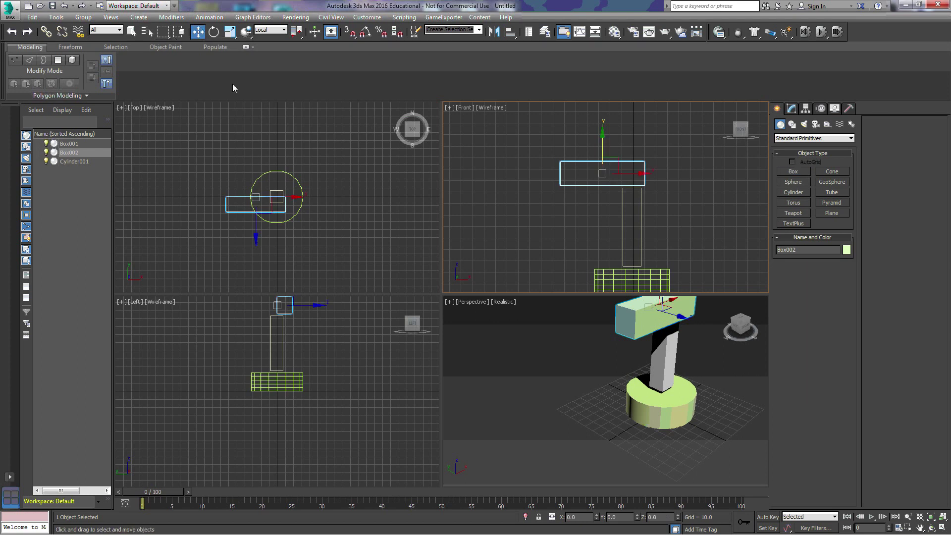
right_click(240, 159)
drag(256, 236, 256, 227)
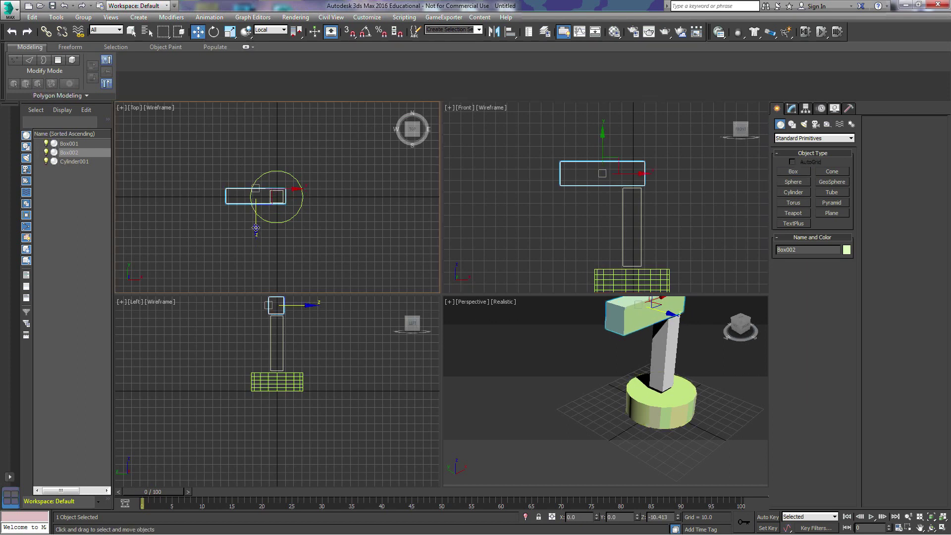
Clone the arm box as Box003 to its left, then raise both boxes higher
click(798, 171)
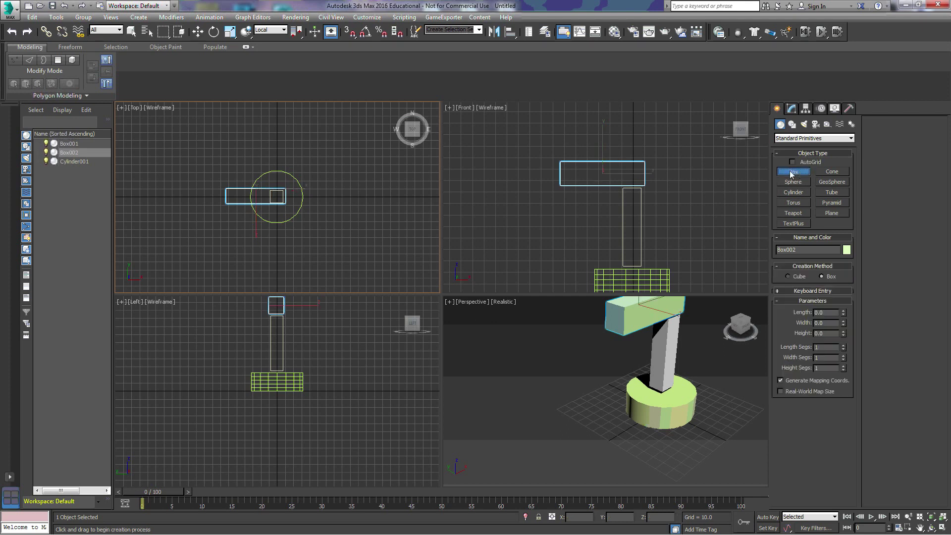
click(197, 31)
shift+drag(634, 172, 527, 182)
click(476, 315)
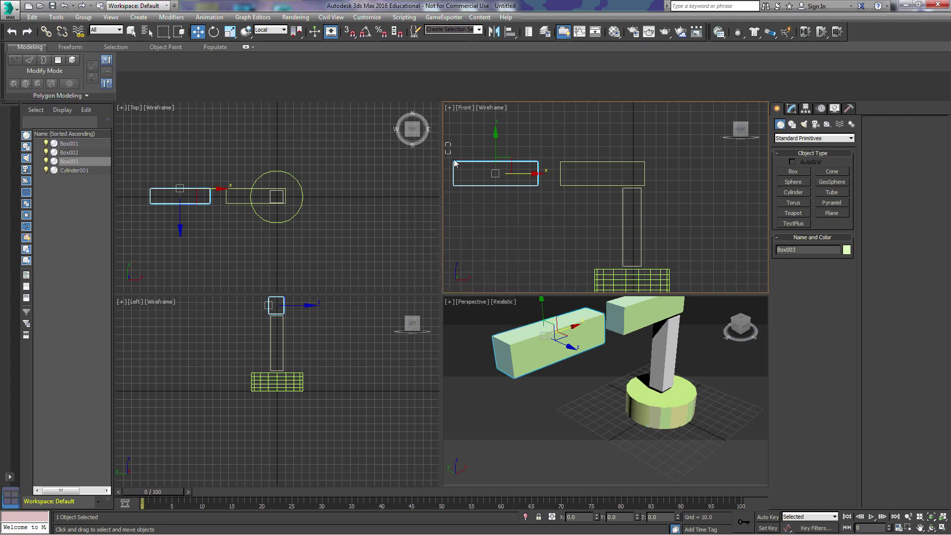
drag(655, 187, 655, 187)
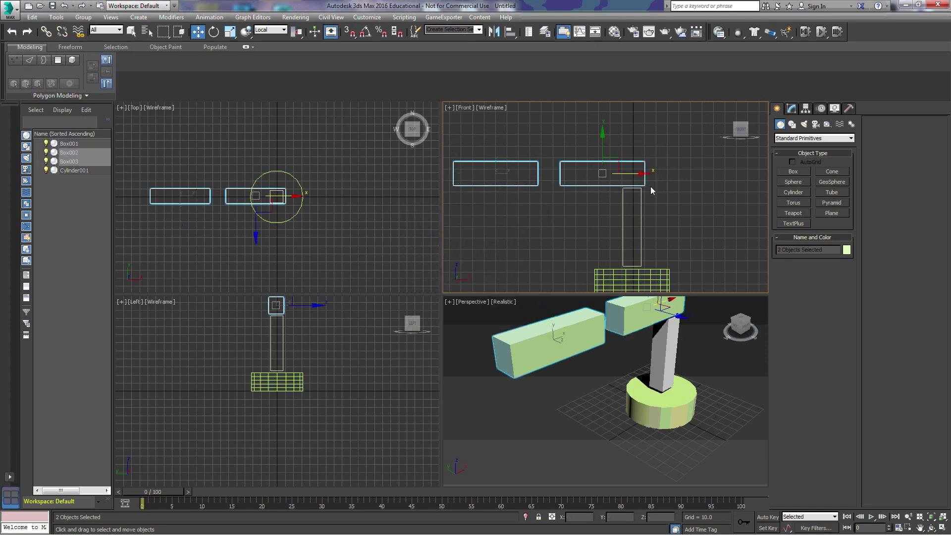
drag(603, 145, 603, 133)
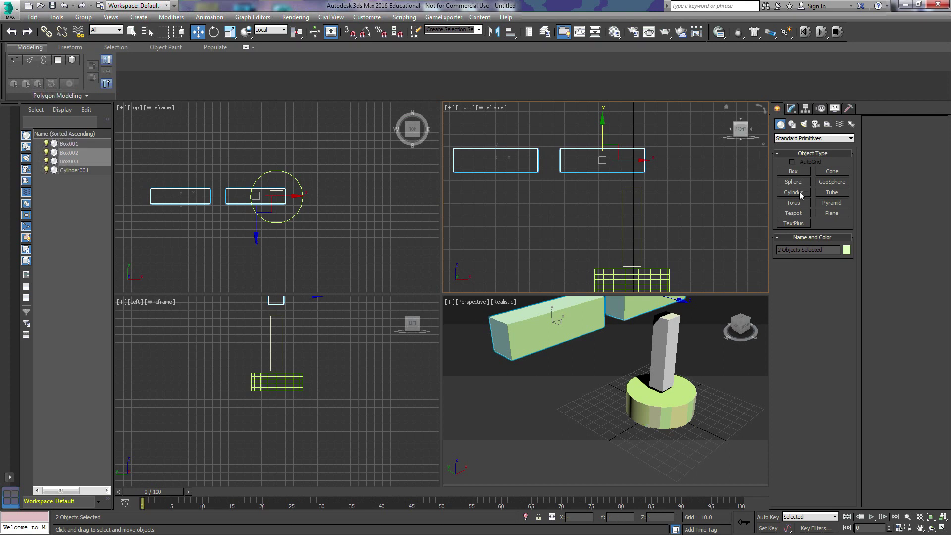
Create the small joint cylinder Cylinder002 and centre it on top of the post
click(800, 193)
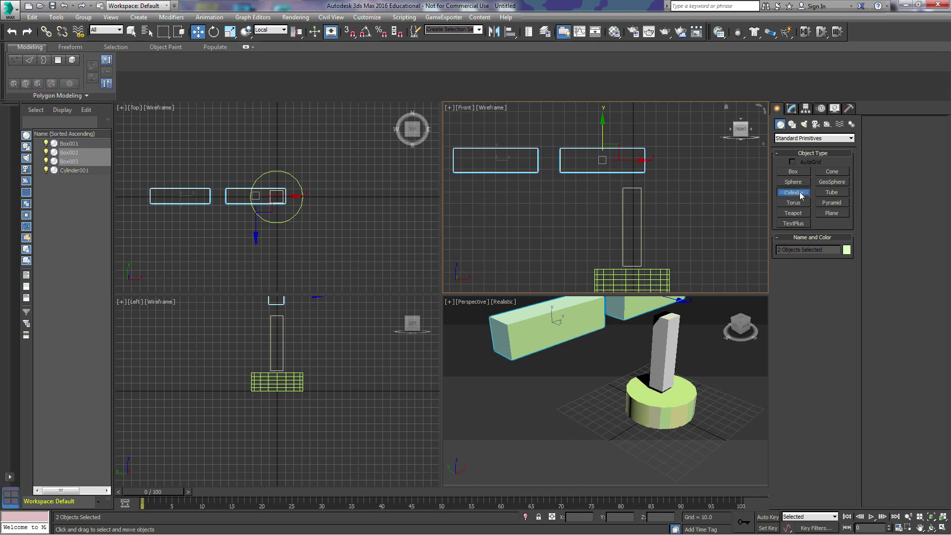
drag(630, 178, 633, 178)
click(633, 167)
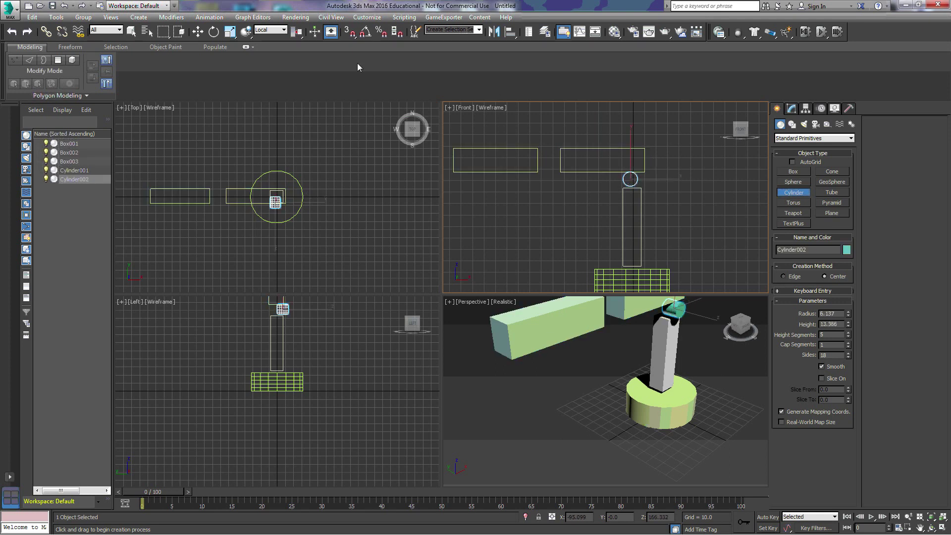
click(198, 31)
click(276, 204)
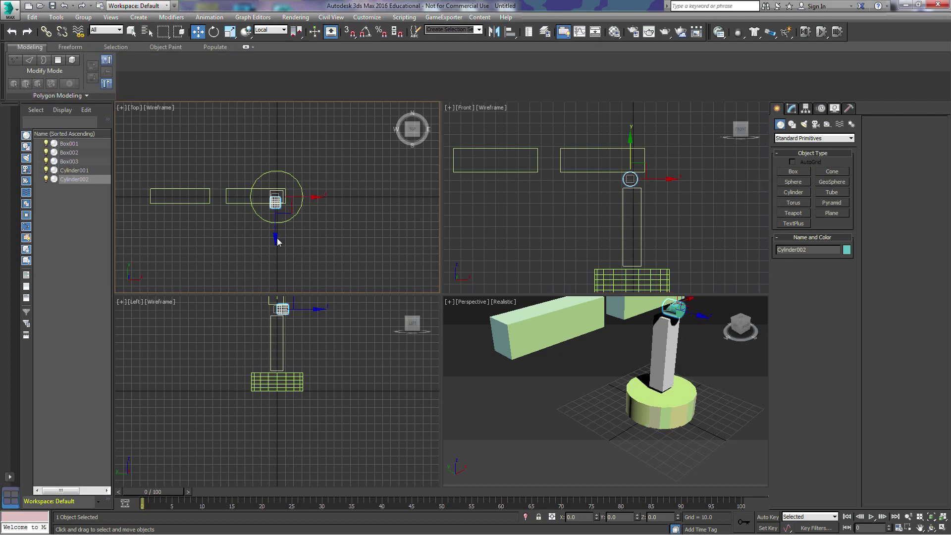
drag(275, 237, 275, 231)
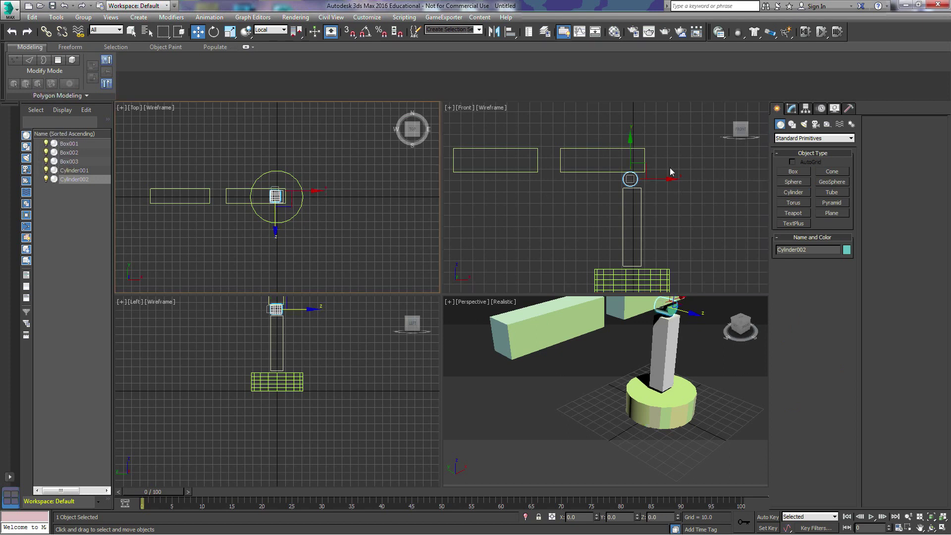
Copy the joint as Cylinder003 up between the arm boxes, then select Box003
drag(445, 133, 534, 158)
drag(663, 167, 671, 179)
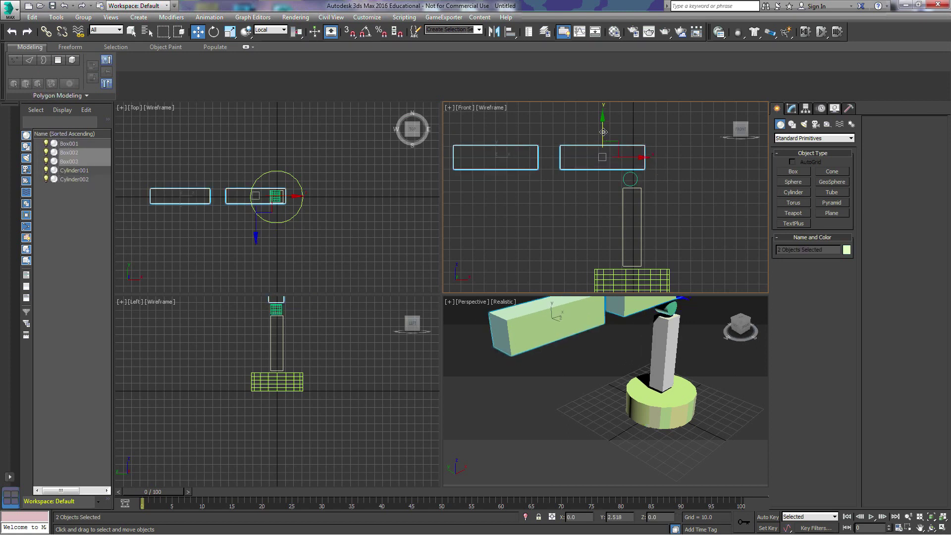
click(630, 175)
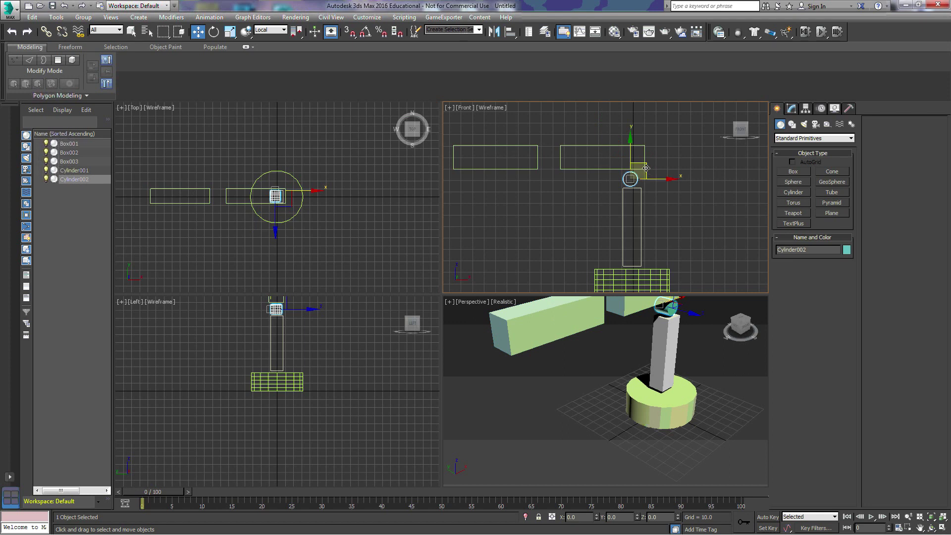
drag(638, 166, 565, 145)
click(474, 314)
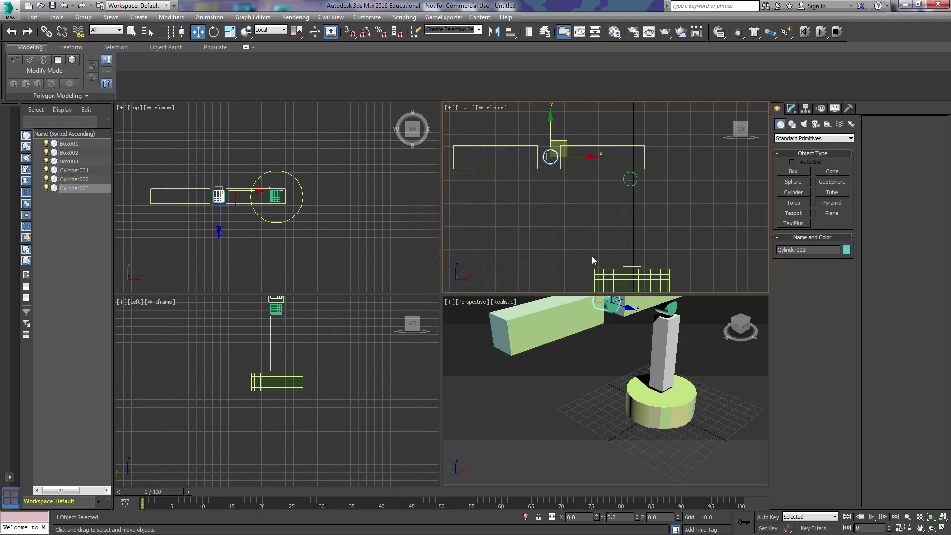
click(518, 174)
click(512, 148)
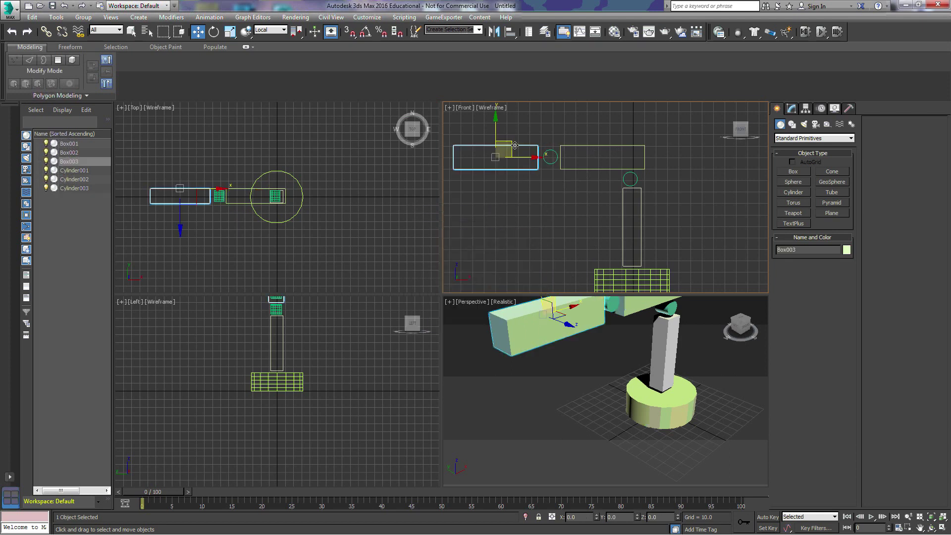
click(807, 110)
click(828, 171)
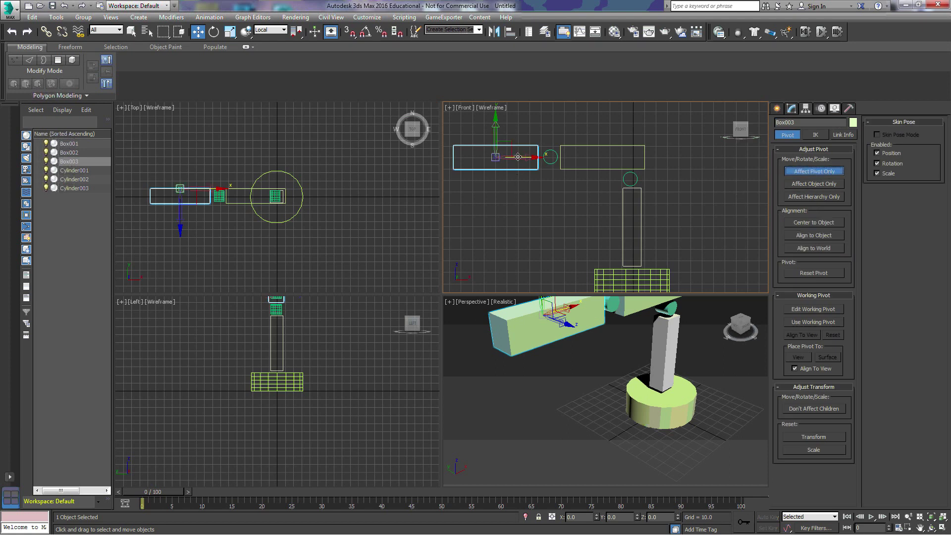
drag(518, 157, 573, 157)
click(600, 145)
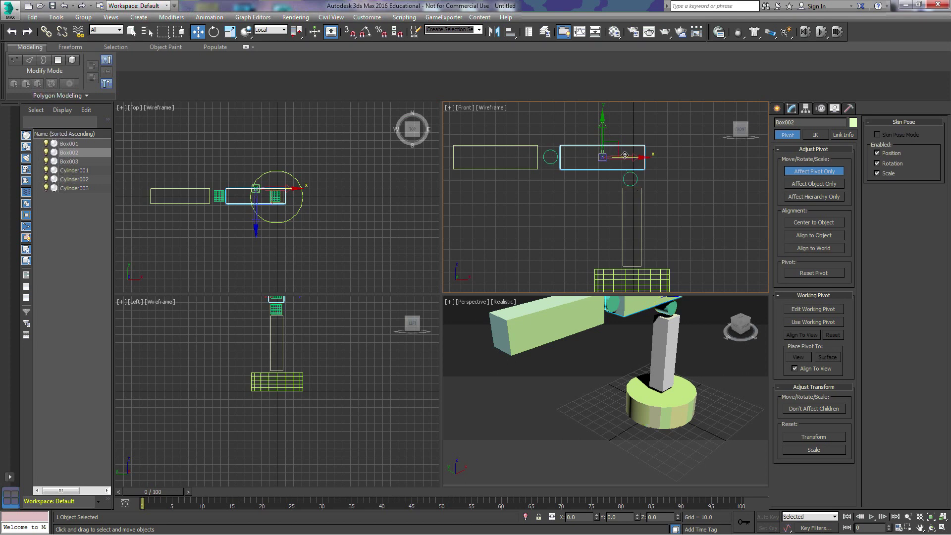
drag(624, 156, 644, 158)
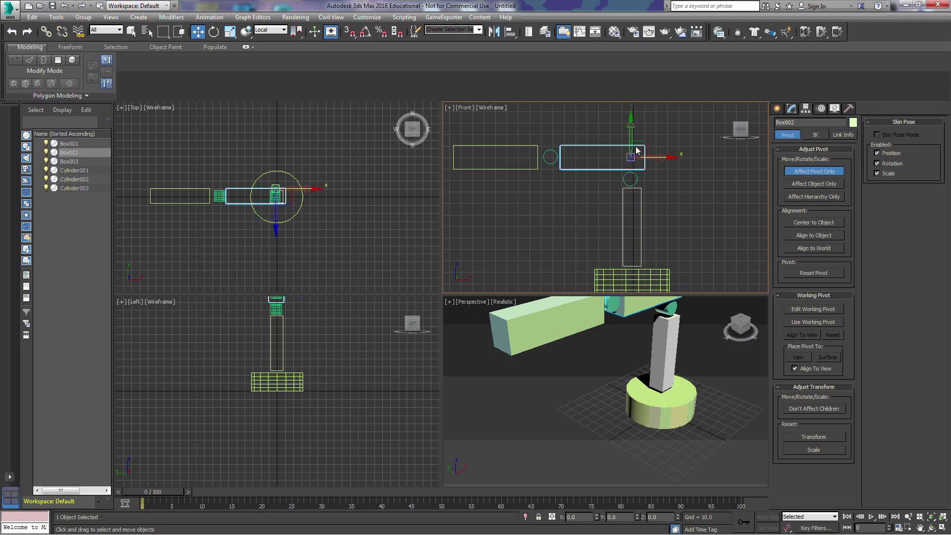
drag(634, 141, 632, 154)
click(819, 170)
click(740, 214)
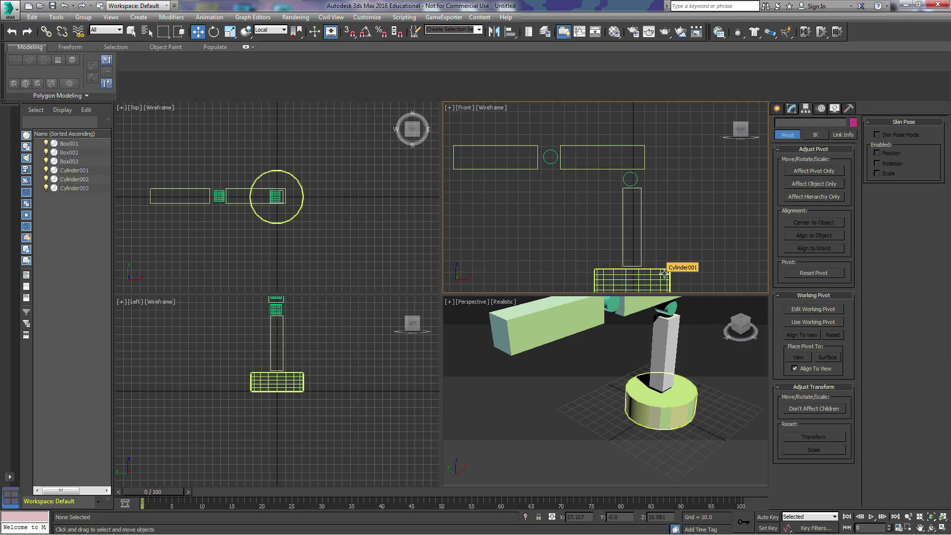
Draw a thin new box beside the arm's end as the first claw prong
click(131, 31)
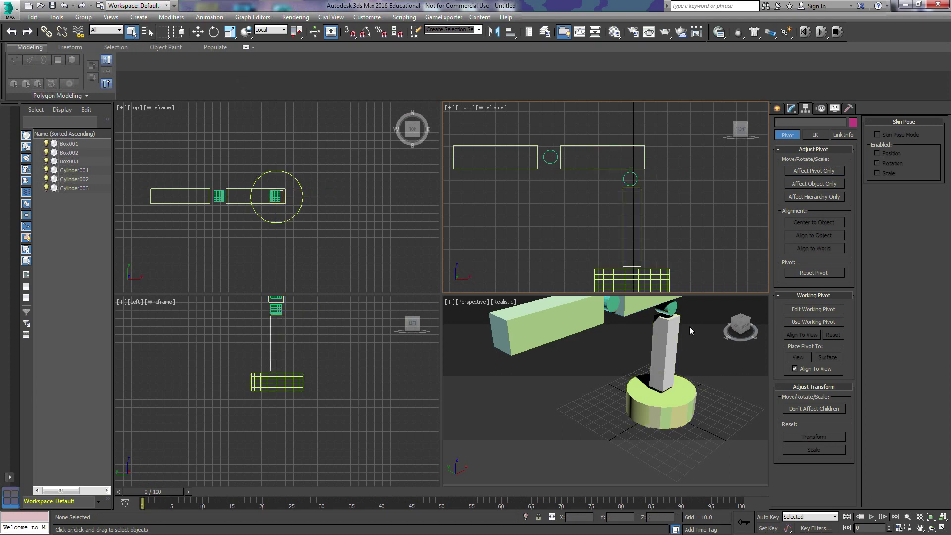
click(637, 278)
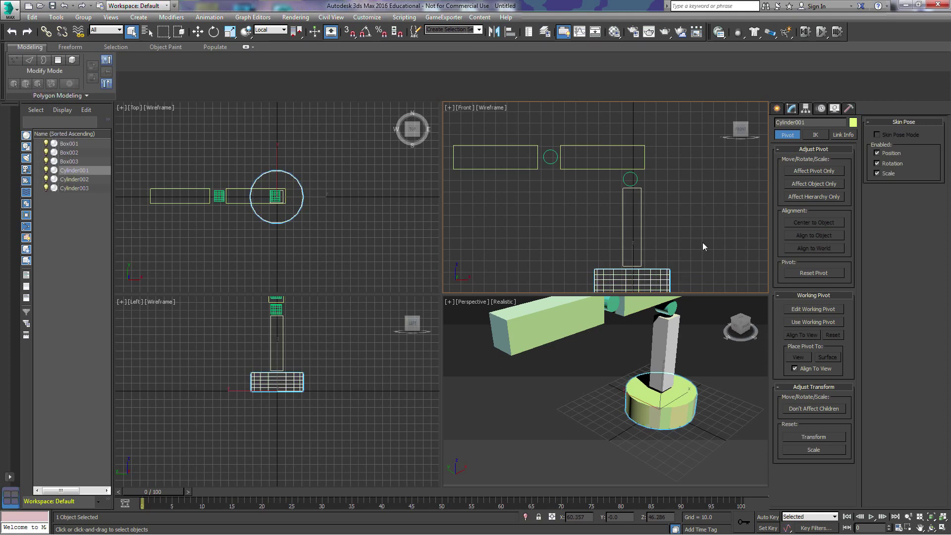
middle_drag(488, 208, 597, 210)
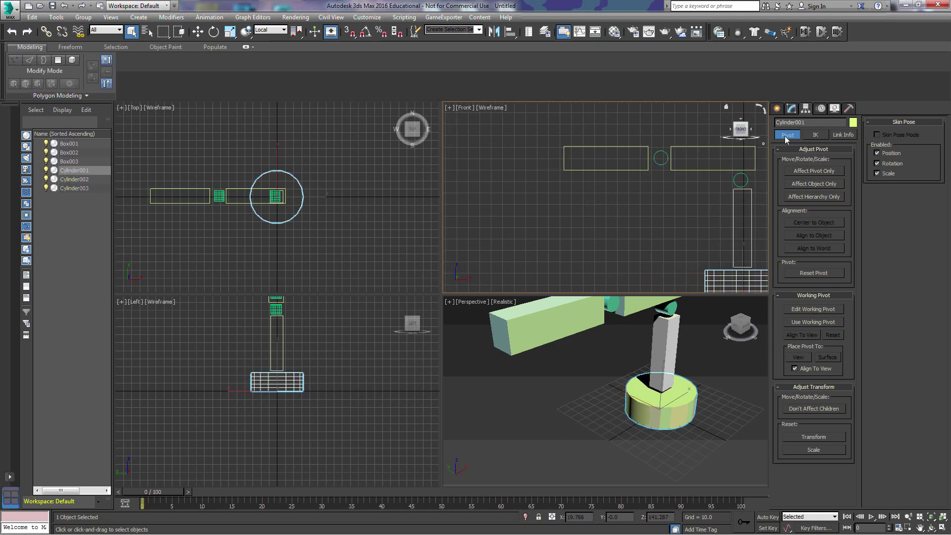
click(777, 108)
click(802, 172)
middle_drag(152, 177, 213, 182)
drag(203, 180, 237, 187)
Position the prong at Z 0 and copy it along Y as second prong Box005
click(197, 32)
click(541, 263)
drag(541, 264, 525, 128)
click(221, 148)
mouse_move(221, 149)
mouse_down()
mouse_move(222, 159)
mouse_move(222, 148)
mouse_up()
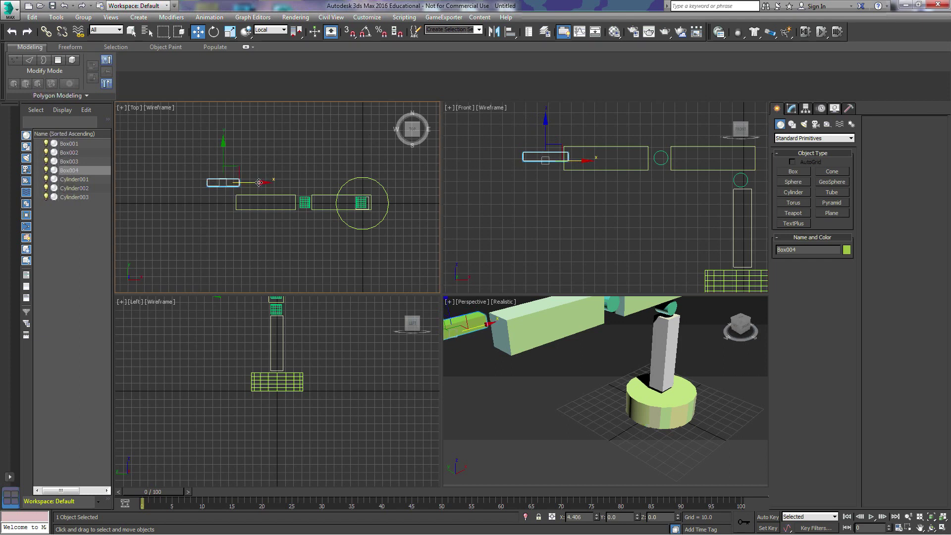
drag(258, 184, 247, 183)
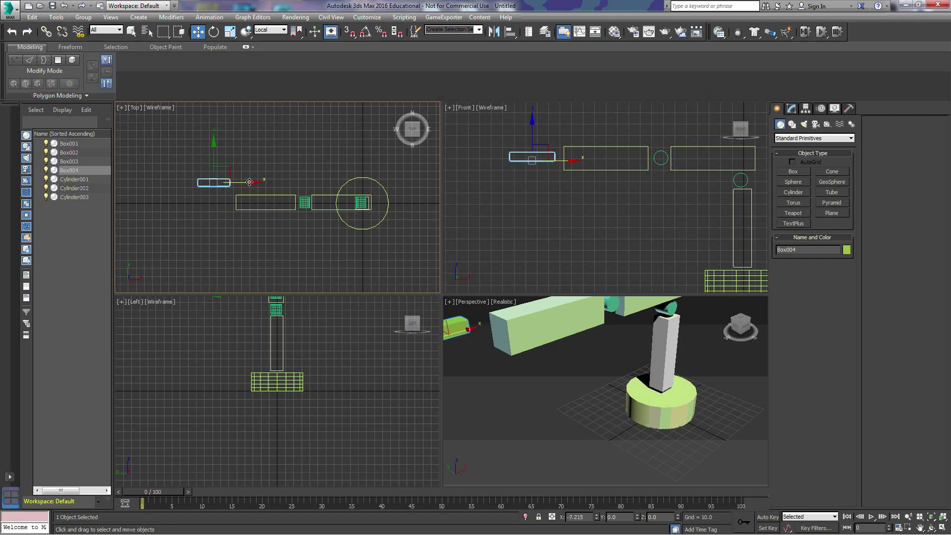
right_click(247, 183)
right_click(527, 141)
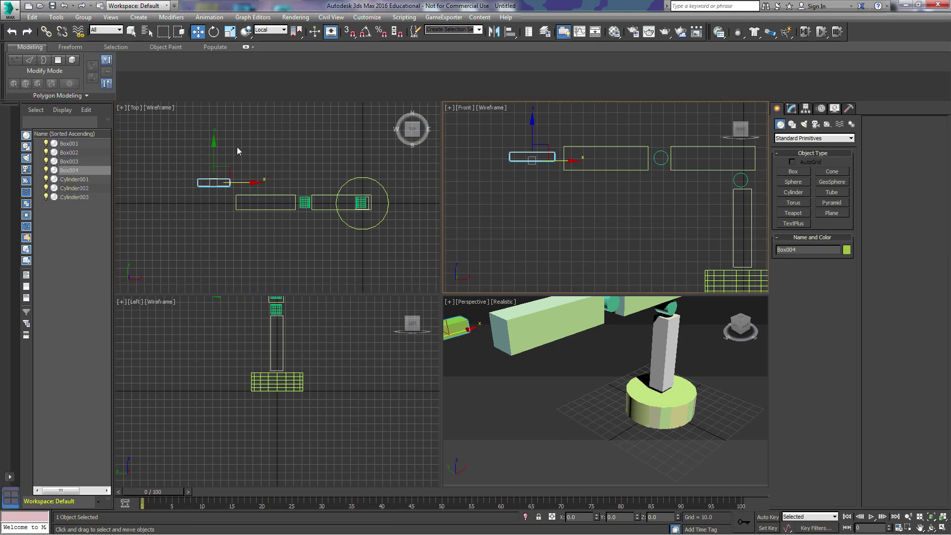
right_click(213, 150)
drag(214, 151, 208, 191)
click(475, 313)
Create the orange cylinder Cylinder004 and move it up between the two prongs
click(795, 193)
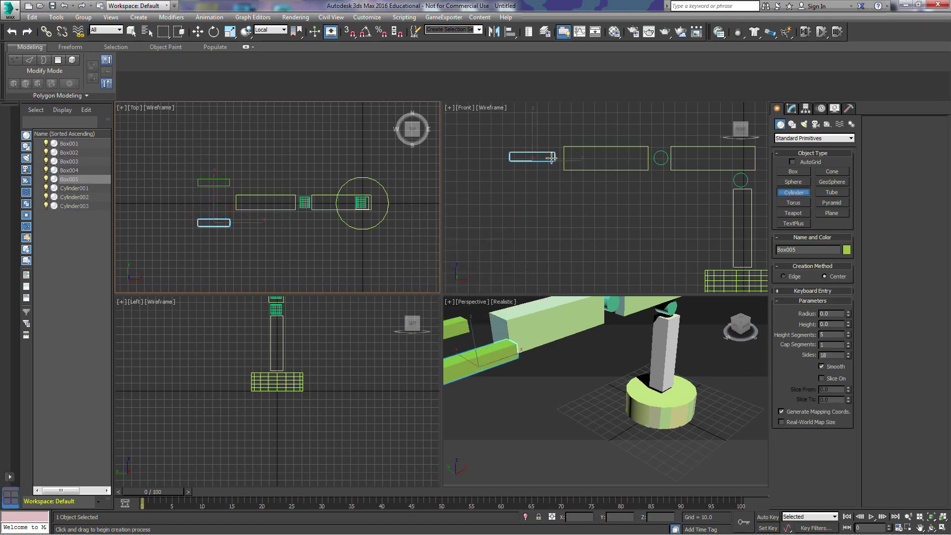
drag(554, 156, 558, 153)
key(w)
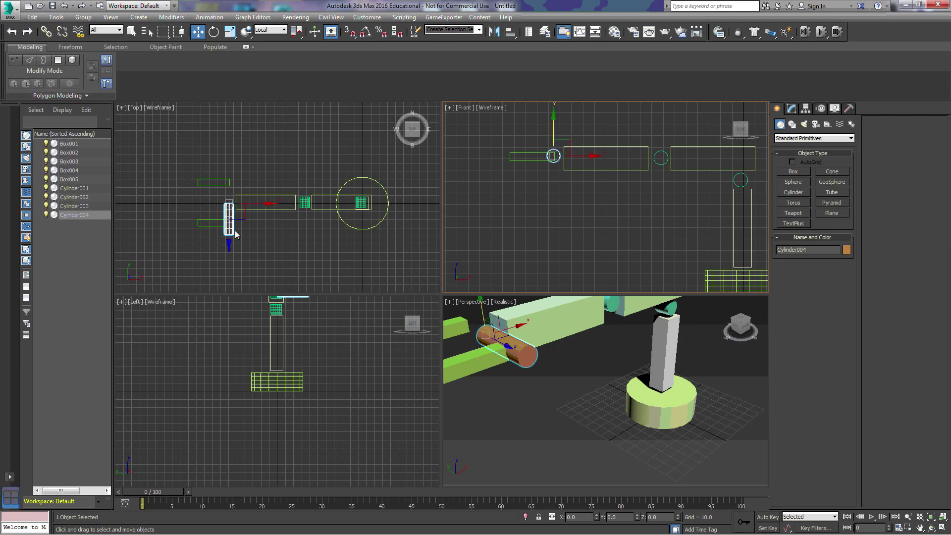
drag(229, 239, 229, 223)
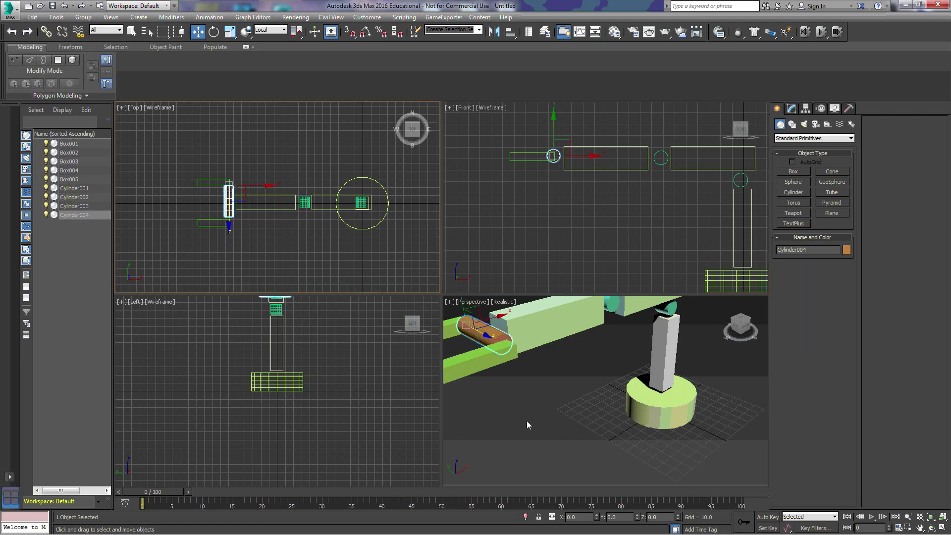
Check Box005's size, then stretch the cylinder to 112% along Y across both prongs
click(482, 376)
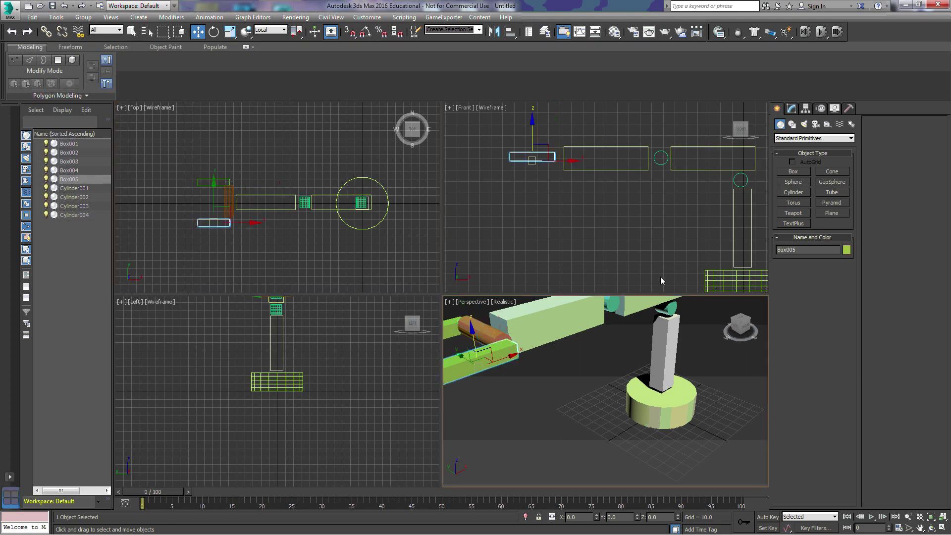
click(791, 109)
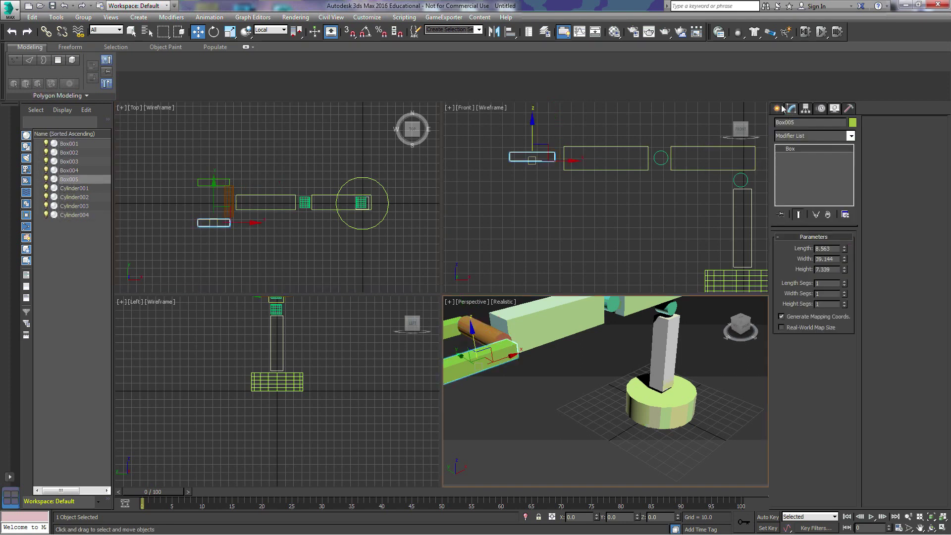
click(781, 107)
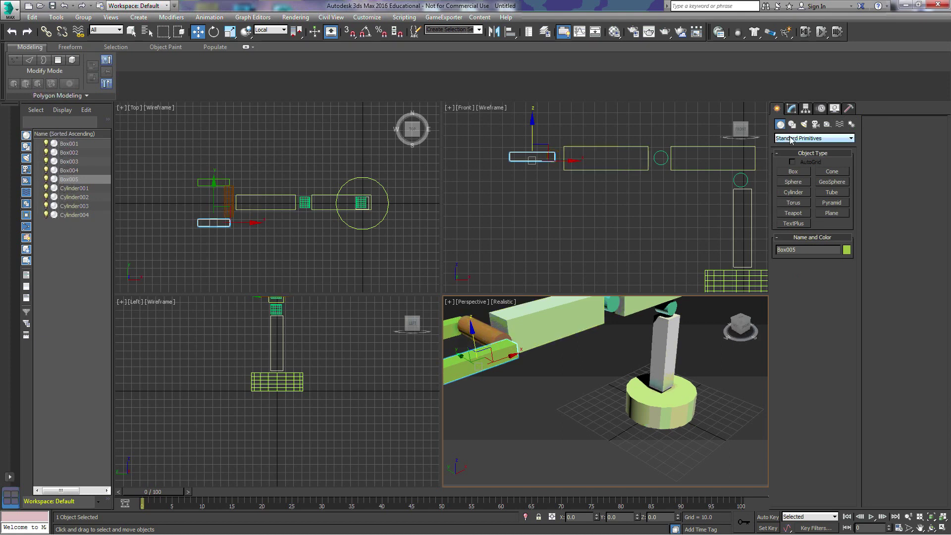
middle_drag(242, 243, 252, 248)
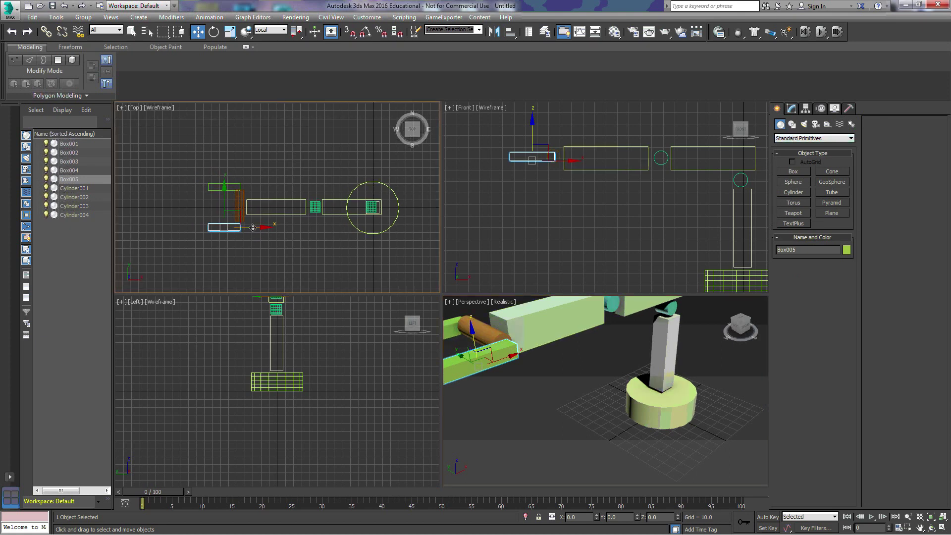
click(243, 203)
click(230, 32)
drag(240, 146, 240, 139)
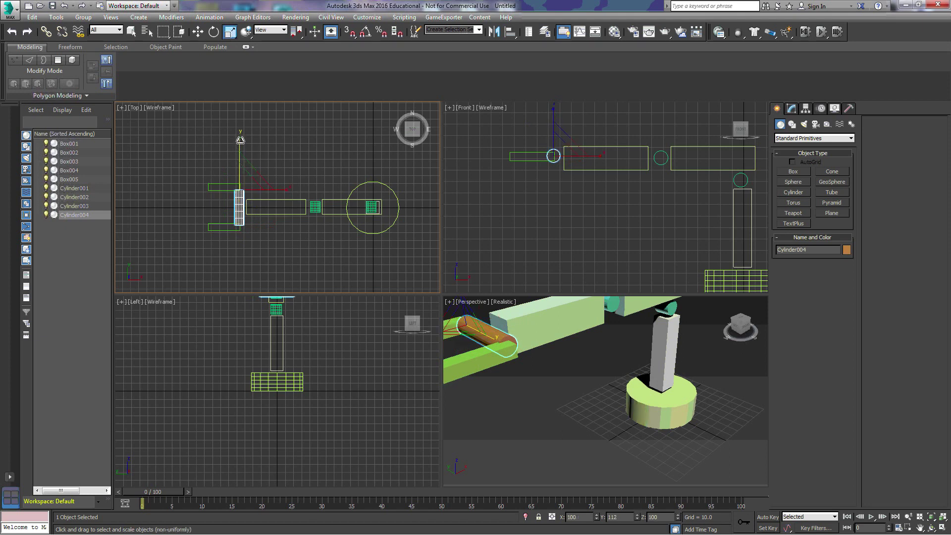
Turn Cylinder004 into a Connect compound with prongs Box005 and Box004 as operands
click(308, 164)
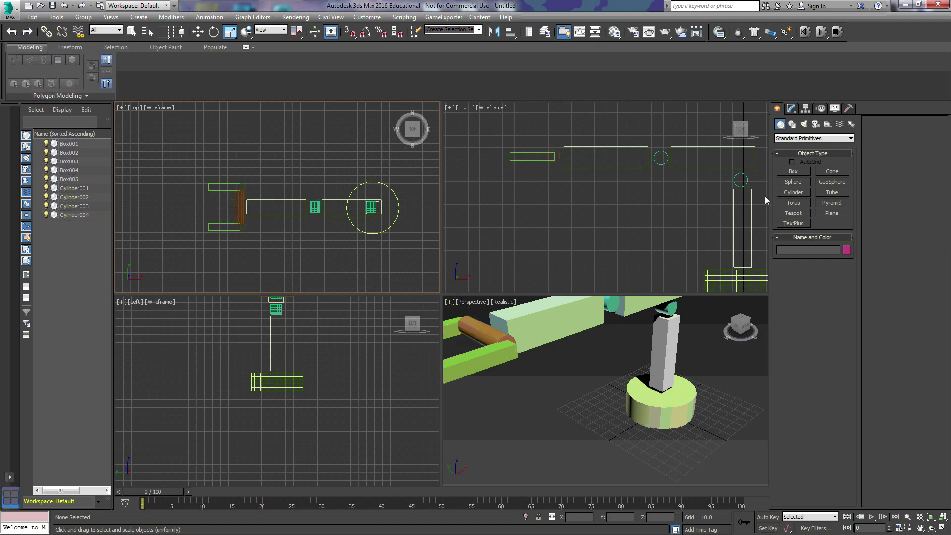
click(790, 141)
click(799, 160)
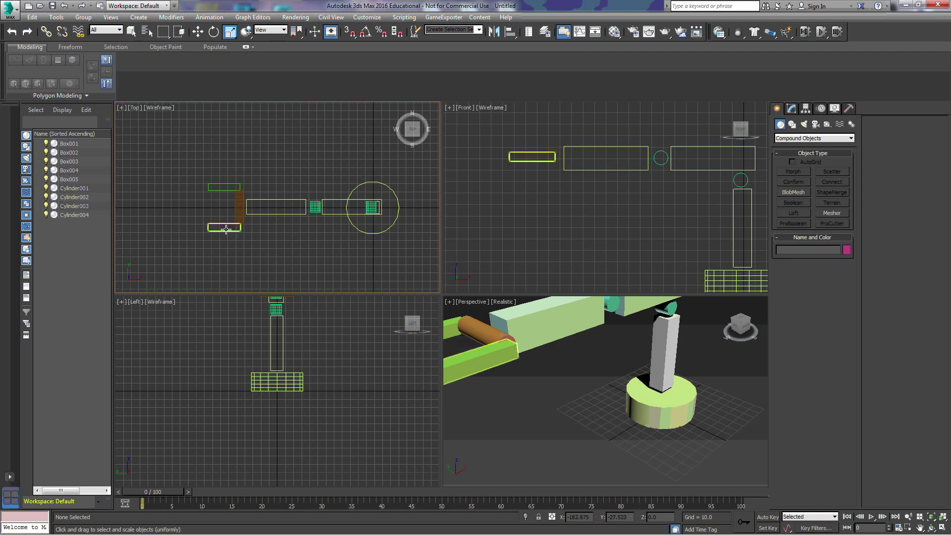
click(239, 211)
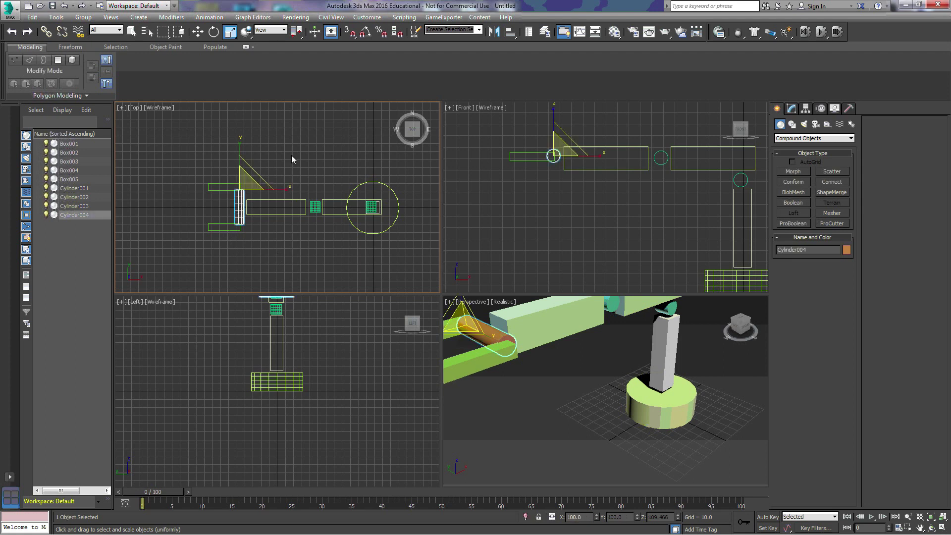
click(834, 182)
click(819, 280)
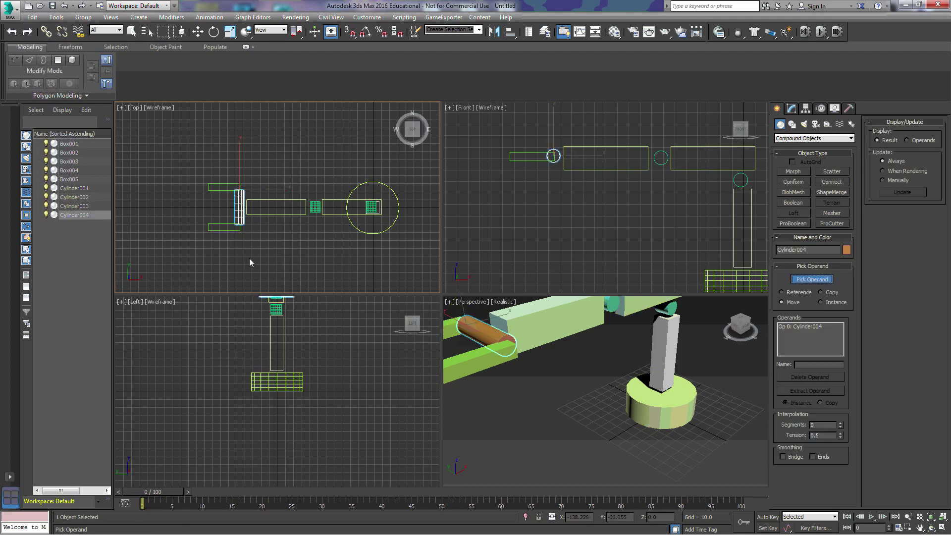
click(225, 229)
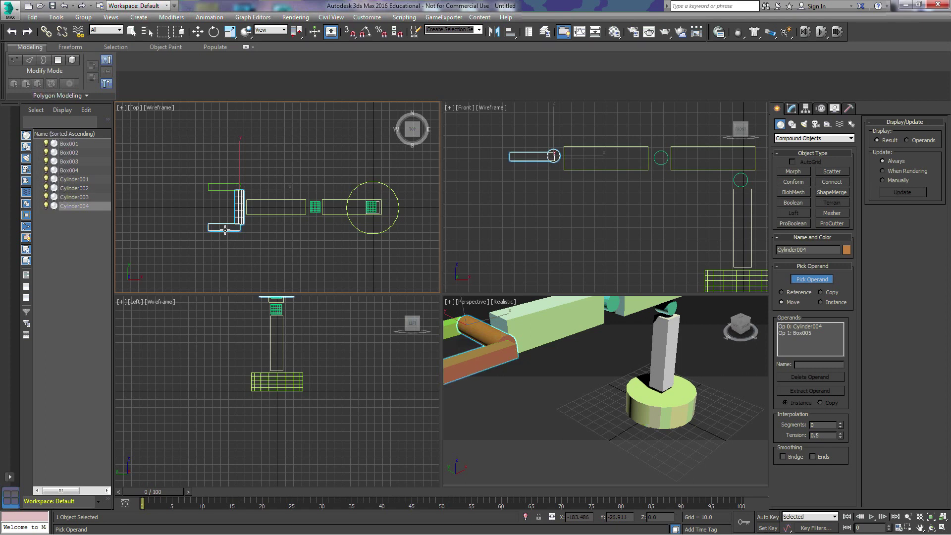
click(216, 191)
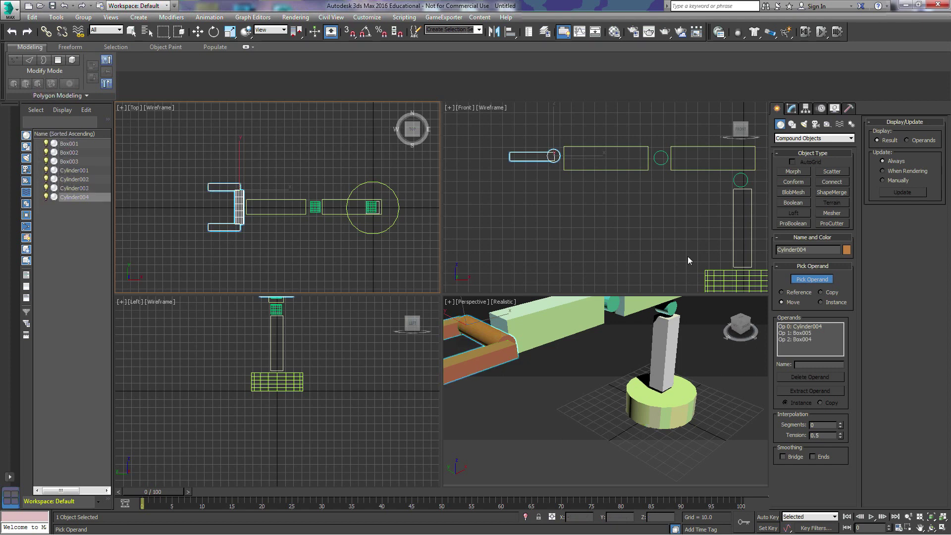
click(818, 280)
alt+middle_drag(506, 387, 568, 391)
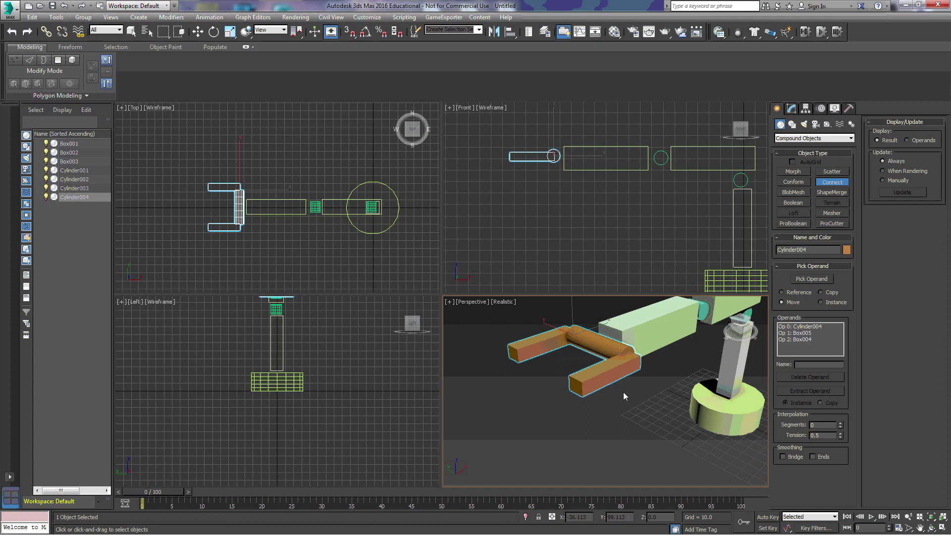
Move the claw's pivot to where it meets the arm using Affect Pivot Only
click(806, 108)
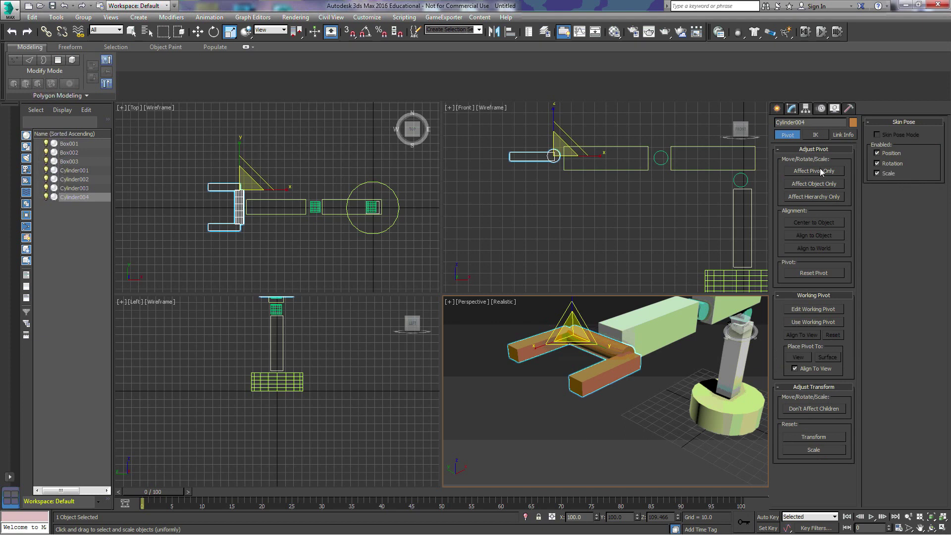
click(821, 171)
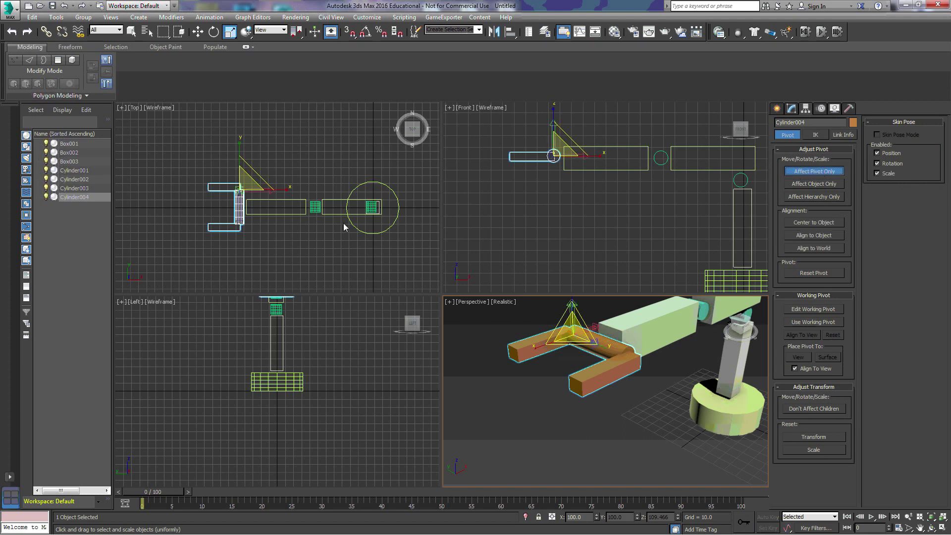
click(198, 32)
drag(240, 210, 241, 227)
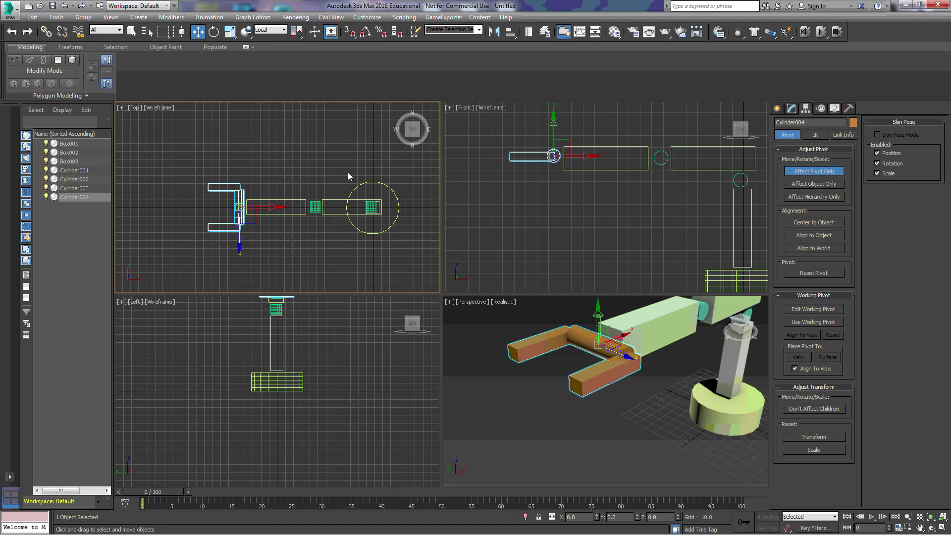
click(806, 173)
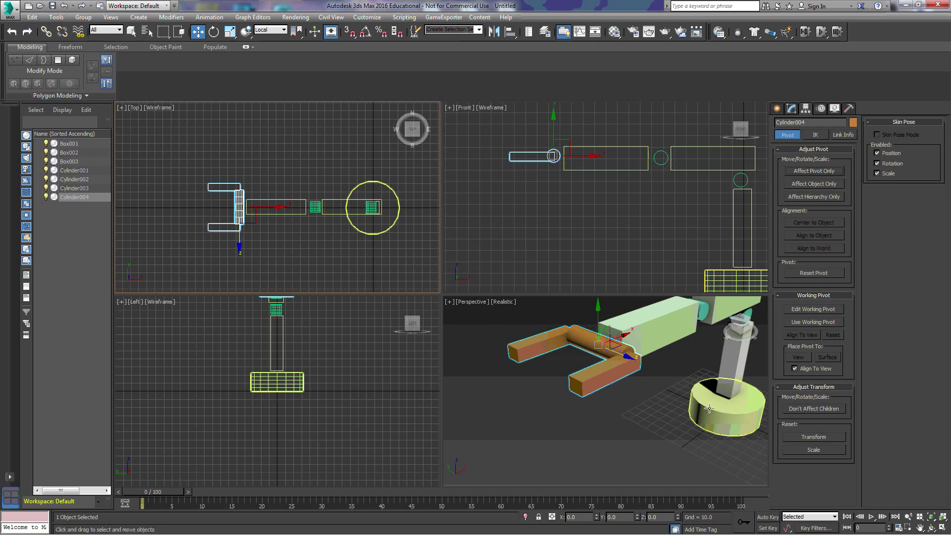
Frame the robot arm's claw end in the Perspective view and select gripper Cylinder004
click(711, 425)
key(z)
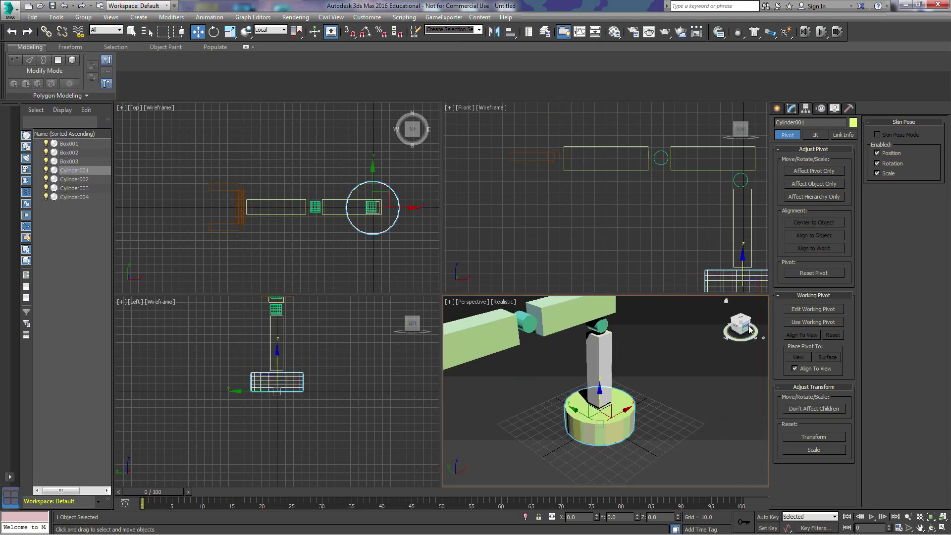
click(745, 327)
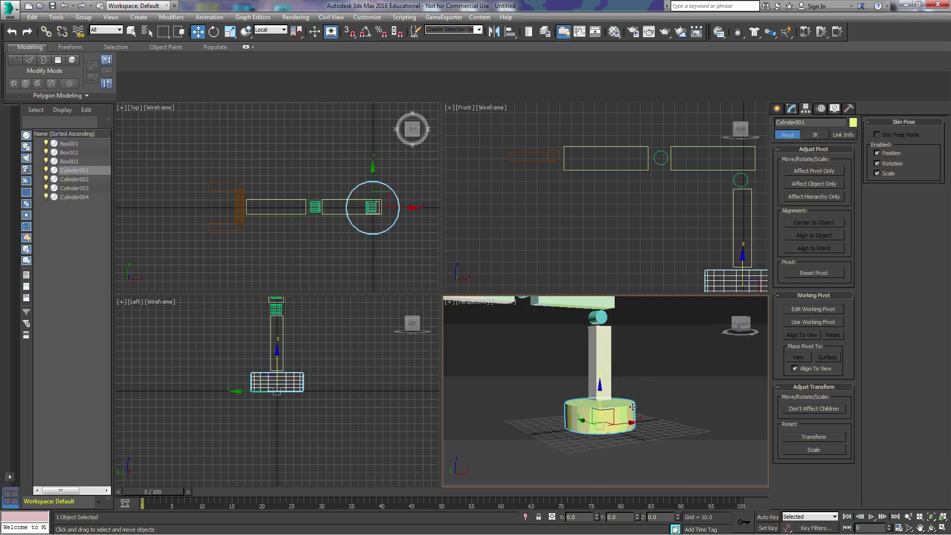
middle_drag(647, 369, 665, 383)
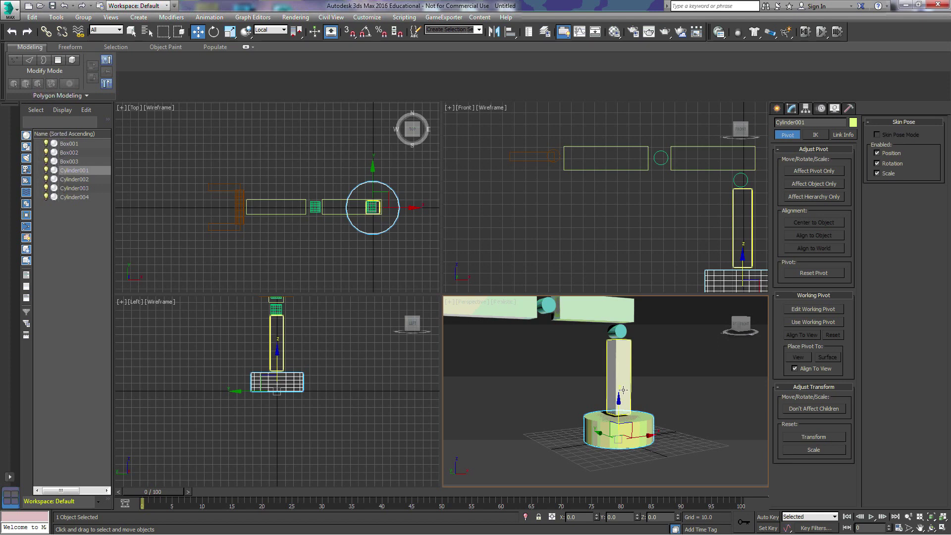
middle_drag(590, 364, 610, 400)
middle_drag(530, 376, 540, 391)
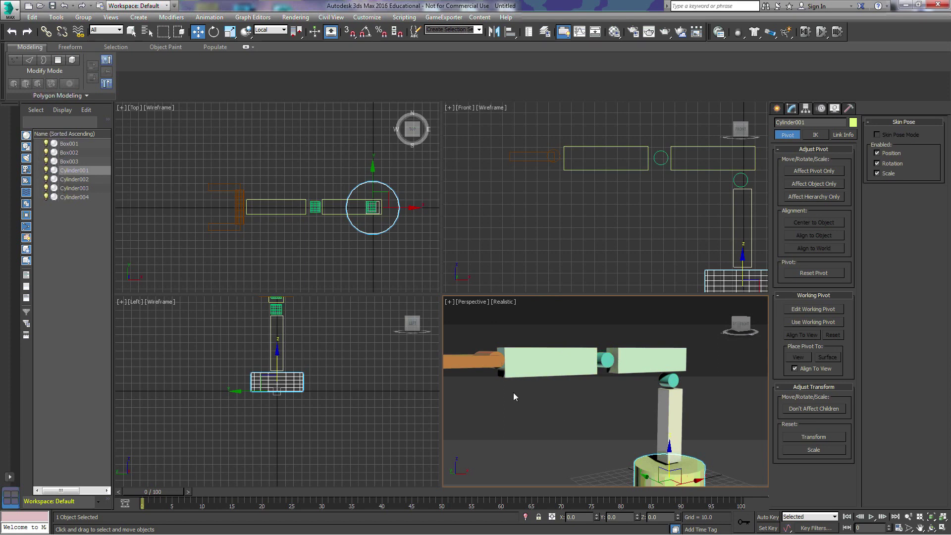
middle_drag(514, 394, 504, 370)
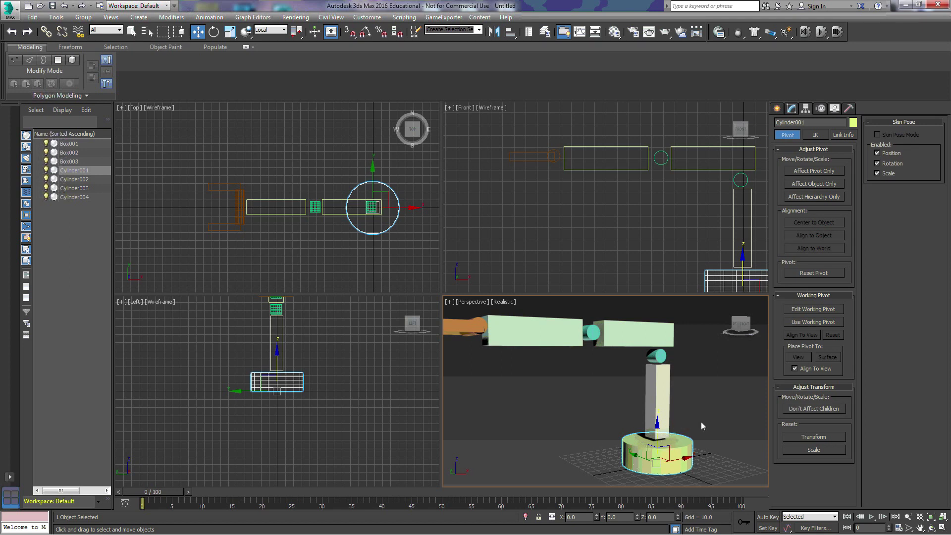
drag(742, 325, 725, 329)
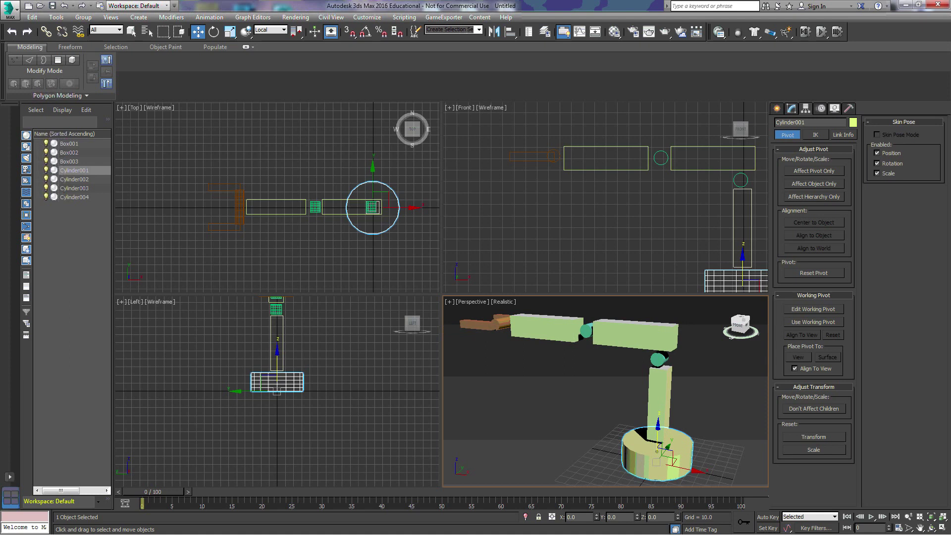
middle_drag(554, 398, 619, 431)
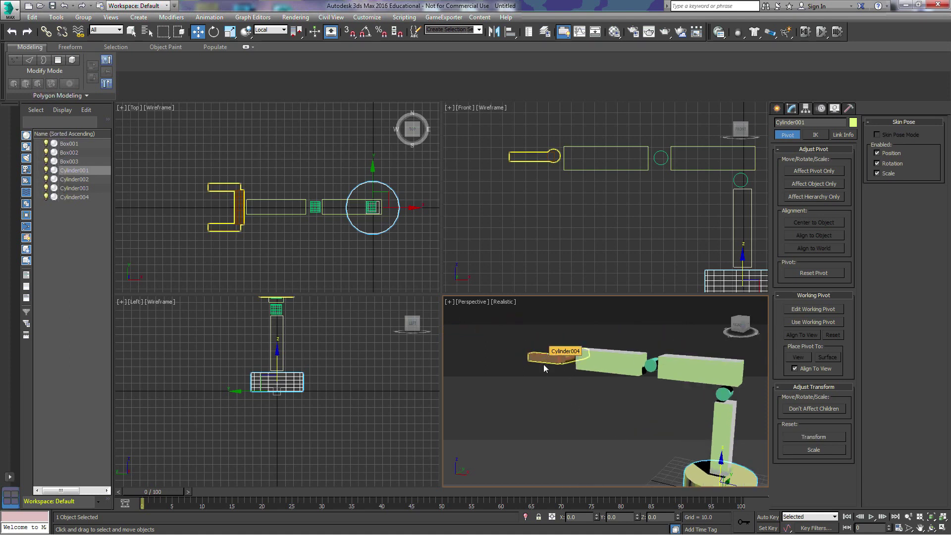
middle_drag(543, 365, 493, 408)
click(553, 374)
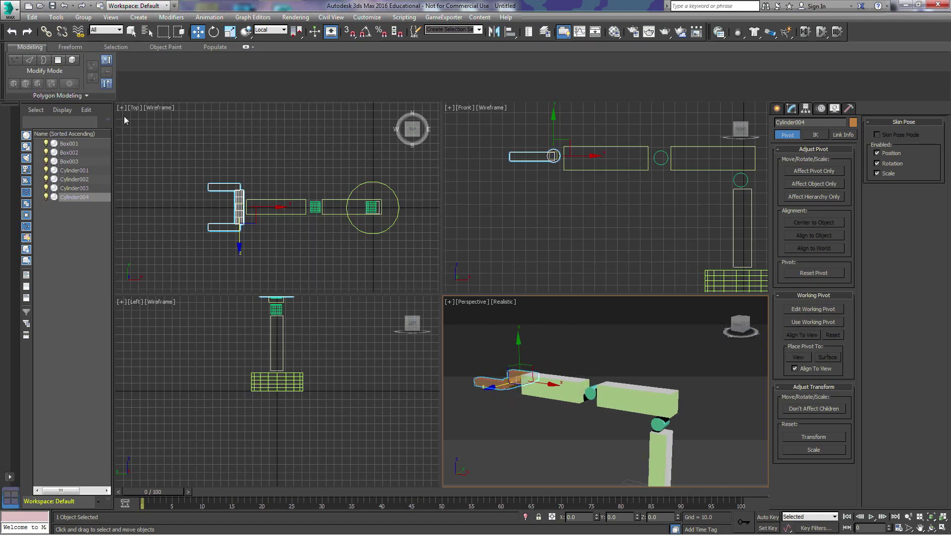
click(46, 32)
Link gripper Cylinder004 to Box003, test-rotate both, and undo the test rotations
drag(496, 384, 542, 390)
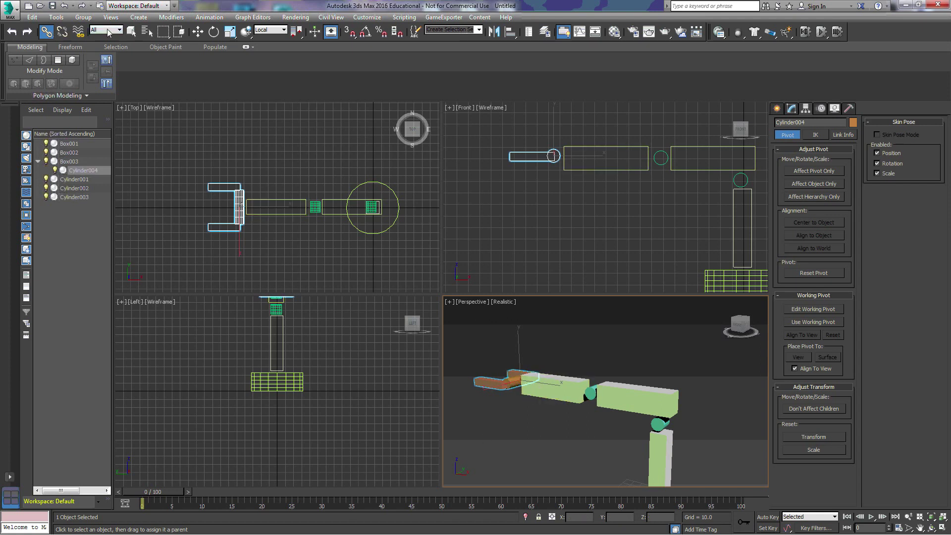
click(213, 31)
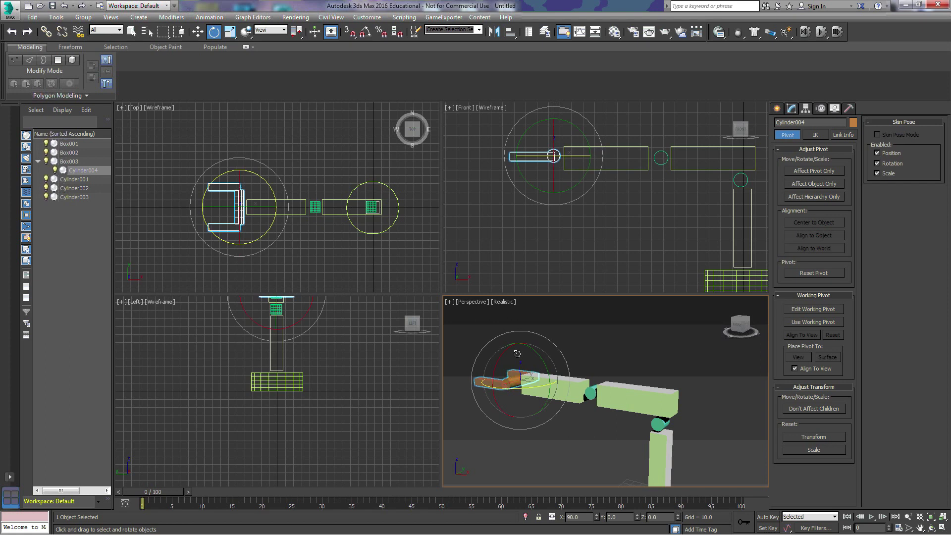
click(564, 392)
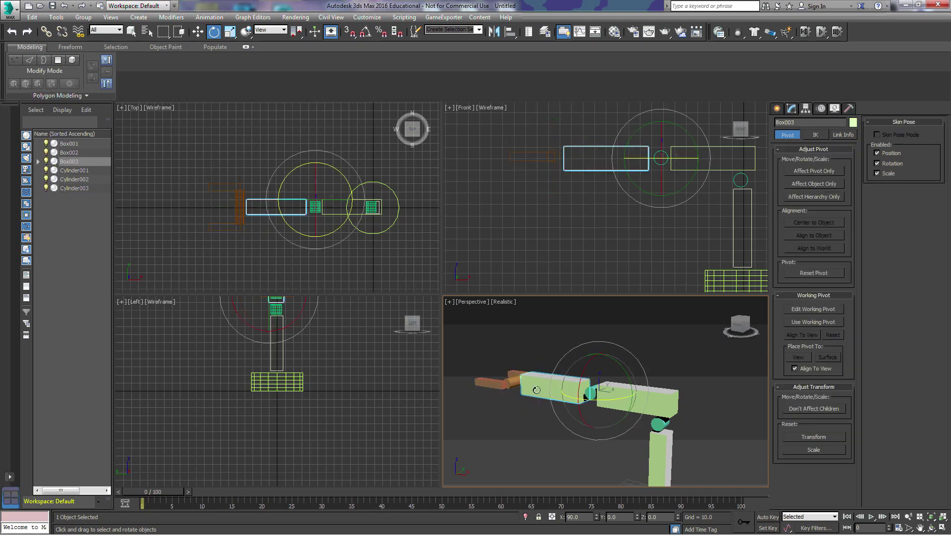
right_click(620, 126)
drag(639, 132, 563, 140)
click(537, 145)
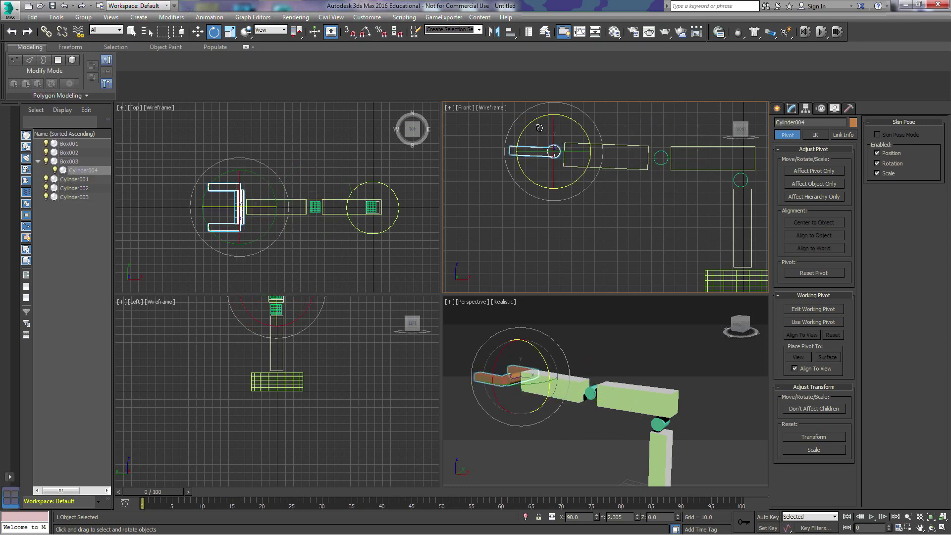
mouse_move(536, 121)
mouse_down()
mouse_move(530, 144)
mouse_move(520, 130)
mouse_move(535, 140)
mouse_up()
click(65, 7)
click(64, 7)
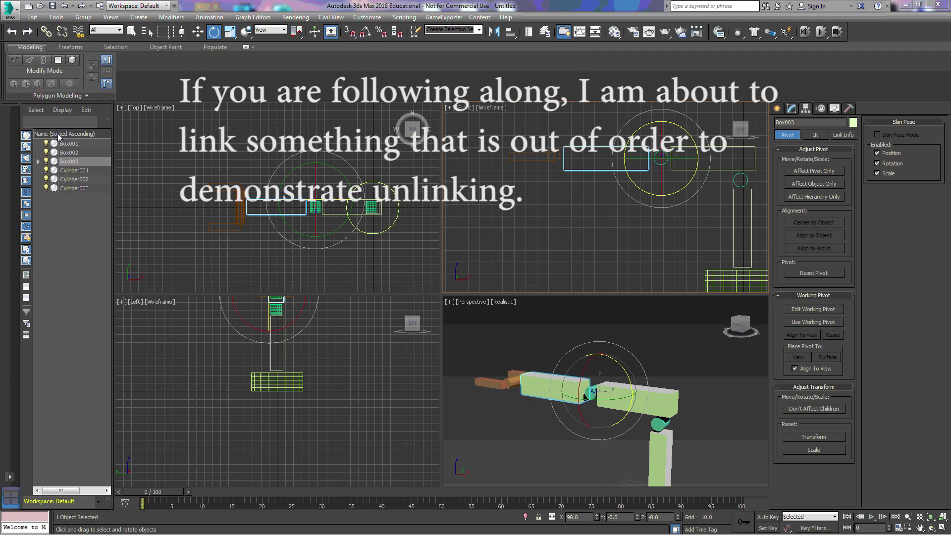
click(46, 31)
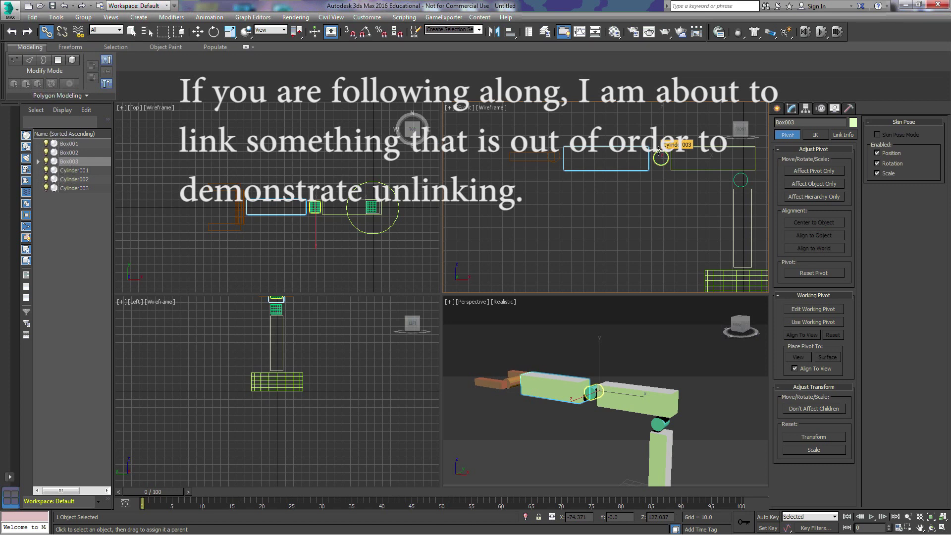
Link joint Cylinder003 under Box002, test-rotate Box002, then undo the rotation
drag(660, 153, 695, 148)
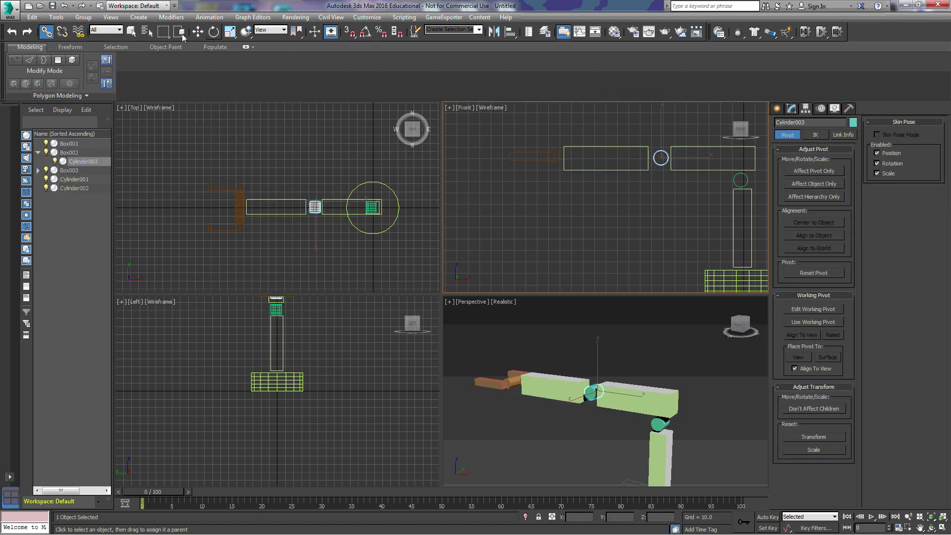
click(214, 32)
click(681, 148)
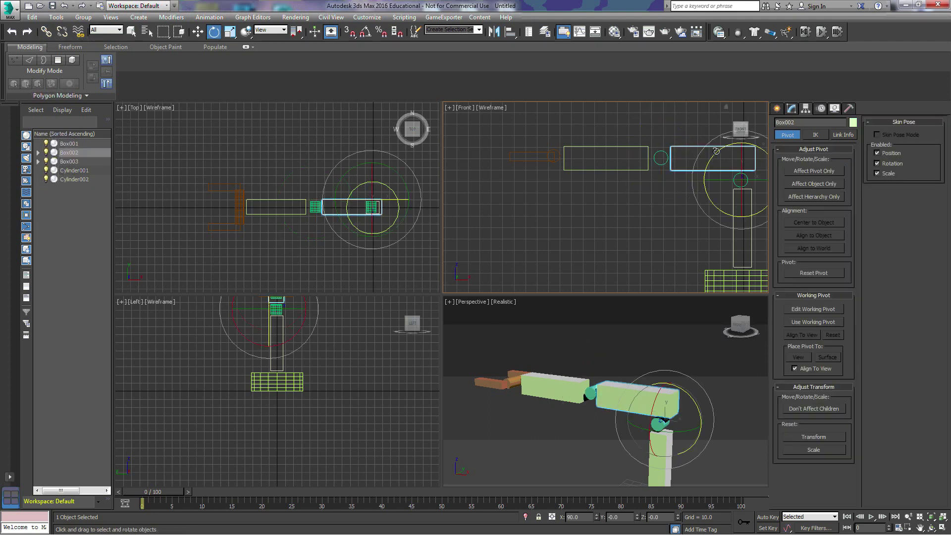
mouse_move(716, 156)
mouse_down()
mouse_move(747, 147)
mouse_move(714, 162)
mouse_move(724, 157)
mouse_up()
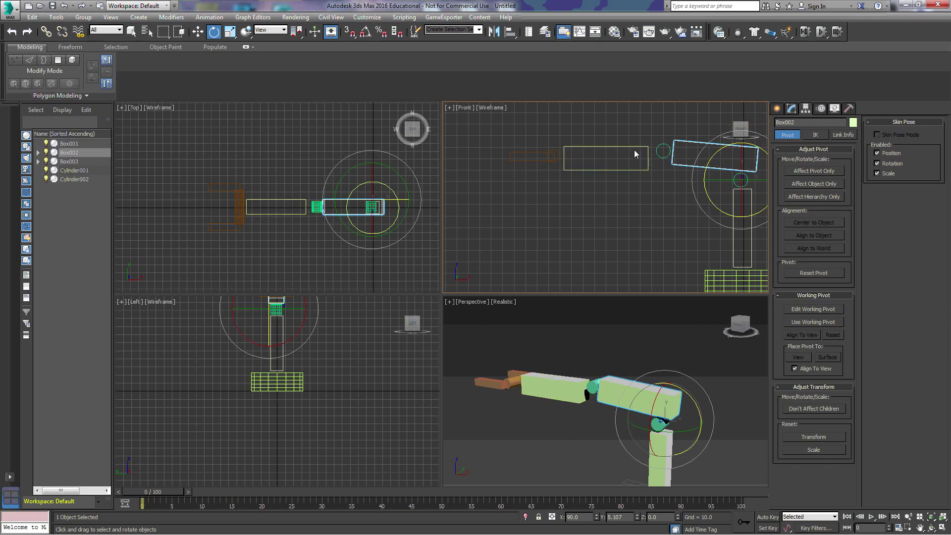
click(64, 5)
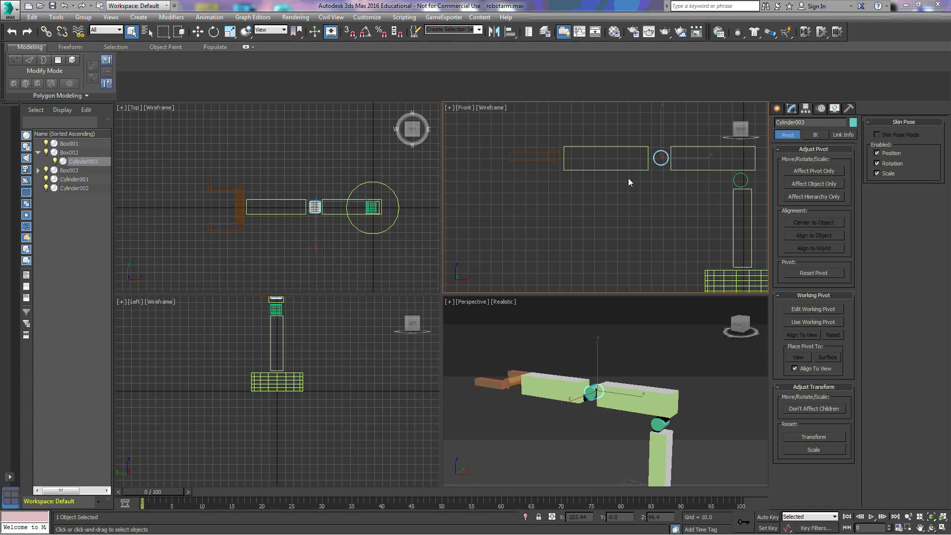
Unlink Cylinder003 from Box002 and make Cylinder003 the parent of Box003
click(78, 161)
click(82, 170)
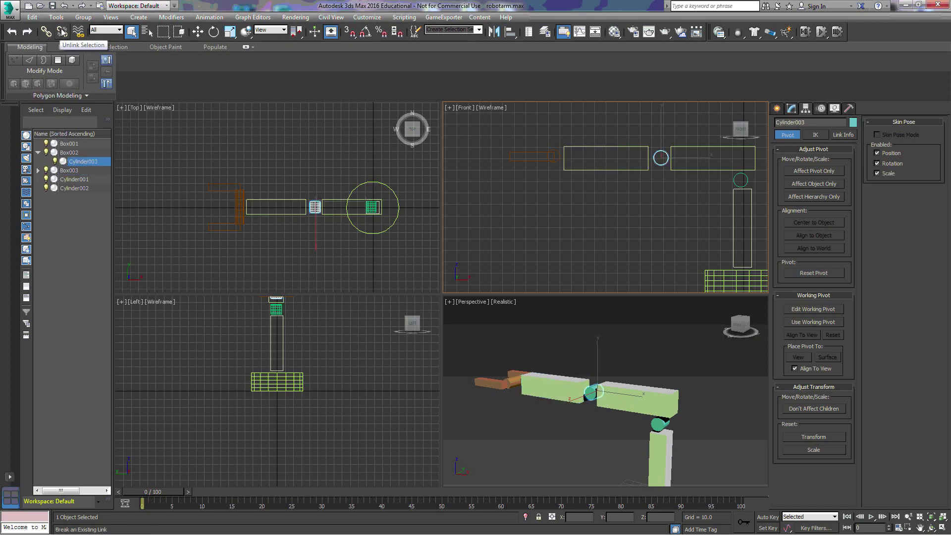
click(62, 31)
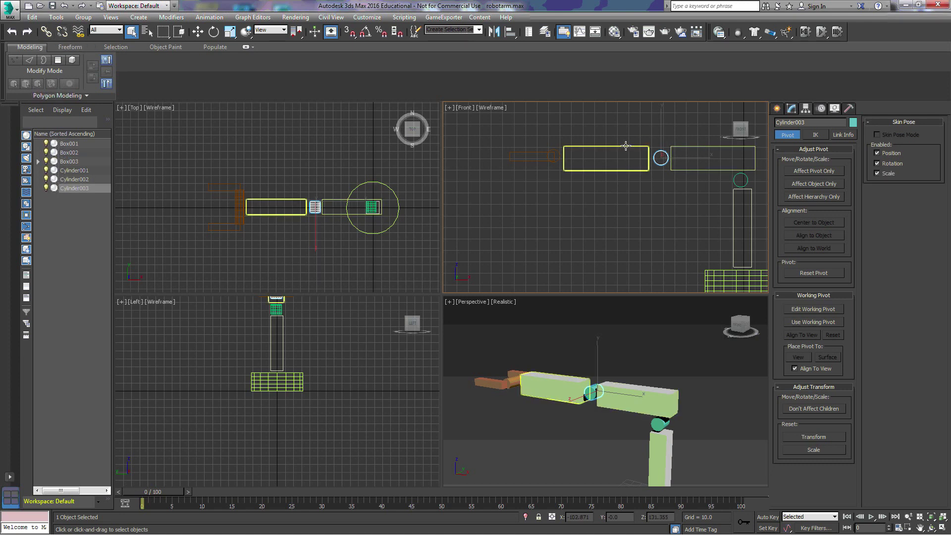
click(597, 149)
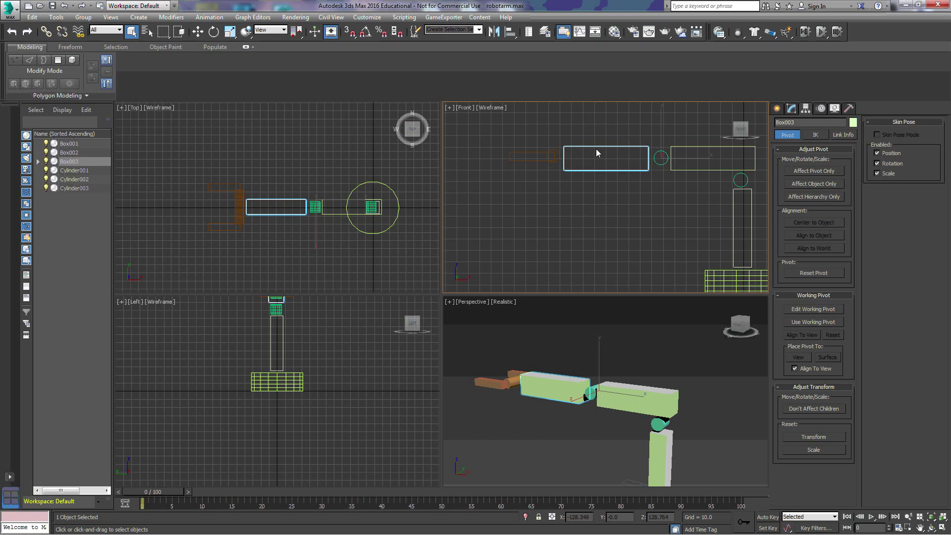
click(47, 32)
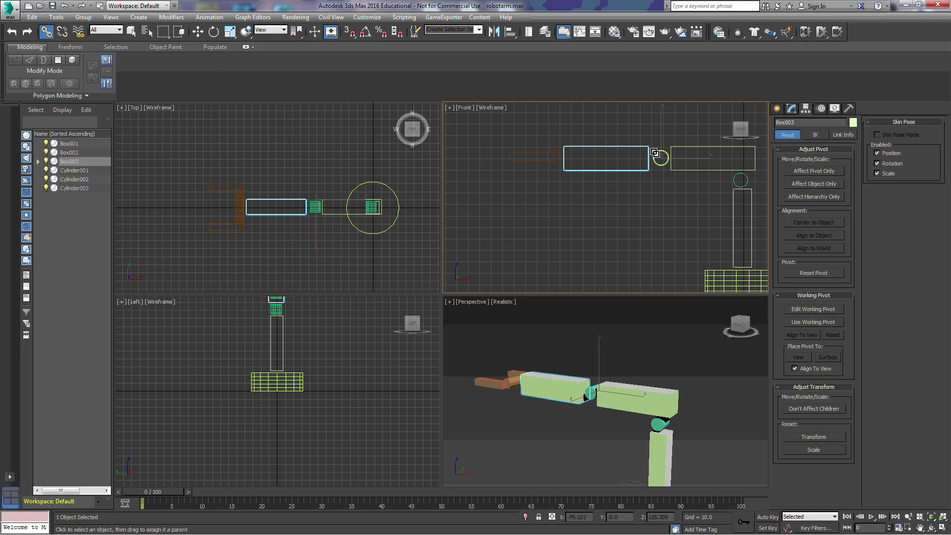
drag(655, 153, 662, 151)
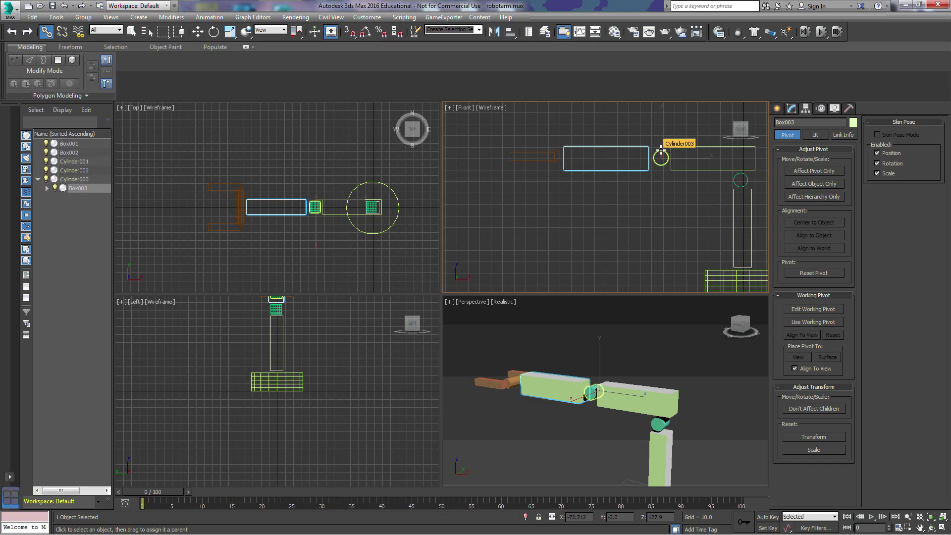
Chain Cylinder003 under Box002, Box002 under Cylinder002, and Cylinder002 under Box001
click(675, 149)
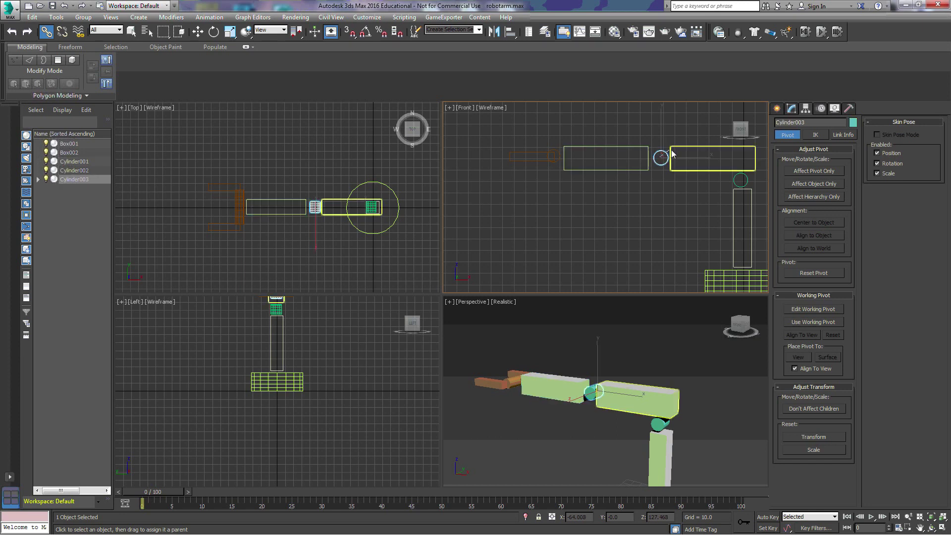
drag(678, 146, 678, 147)
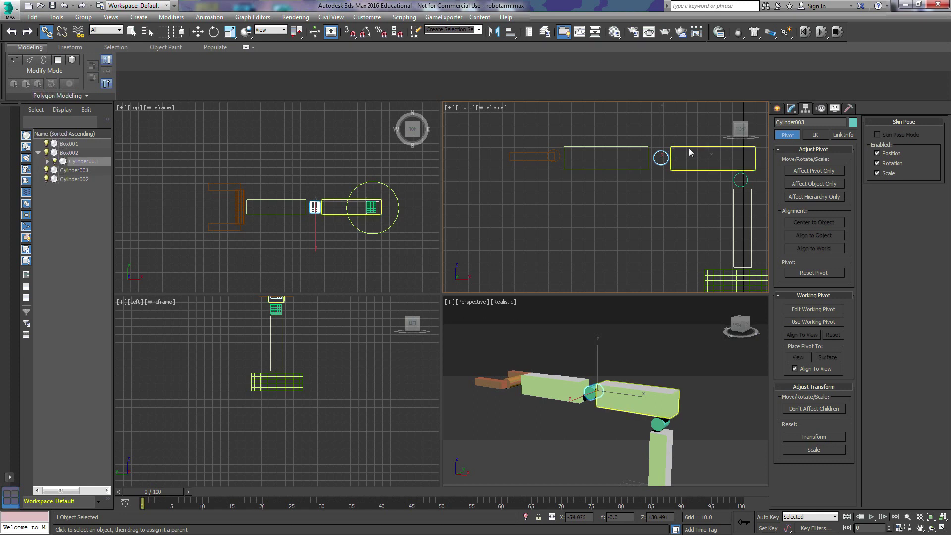
click(724, 169)
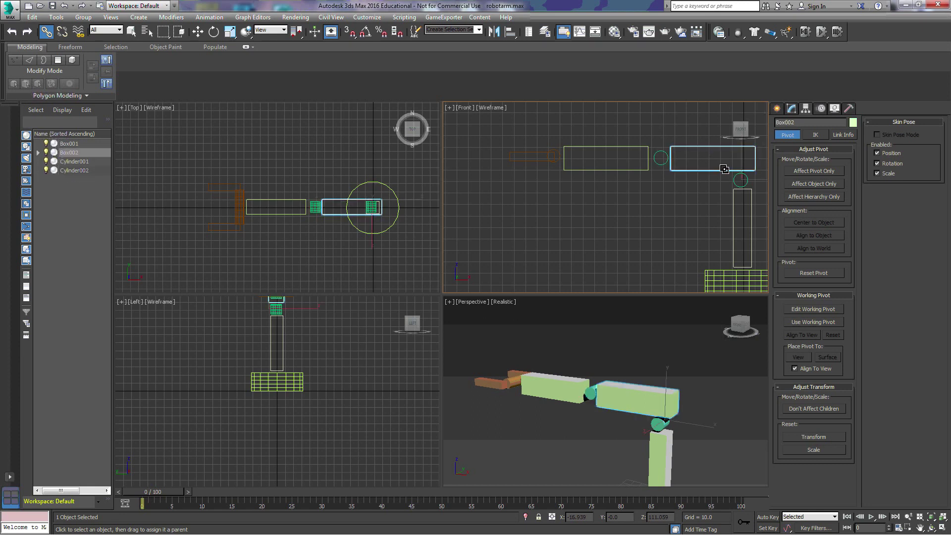
drag(748, 178, 743, 179)
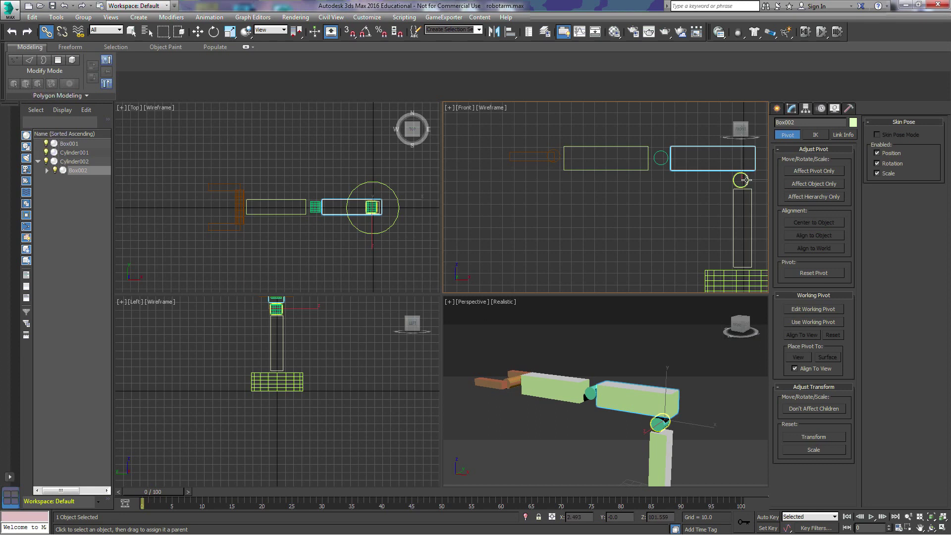
click(741, 179)
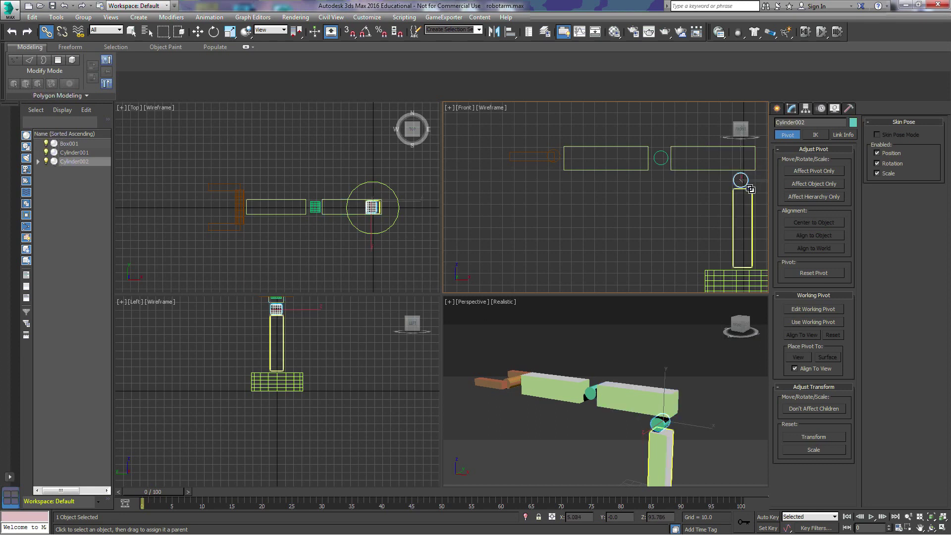
drag(751, 194, 751, 194)
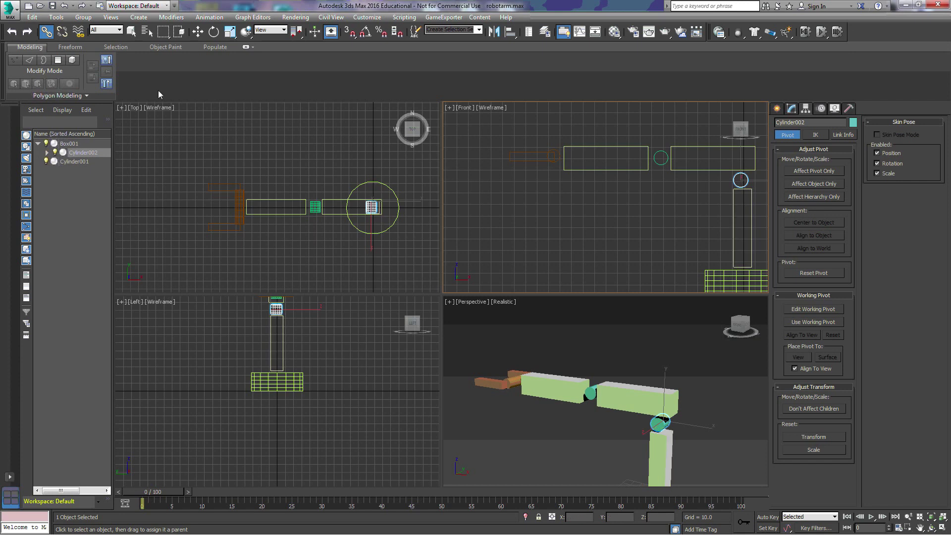
Rotate elbow joint Cylinder002 in the Front view to tilt the arm upward
click(213, 31)
click(671, 170)
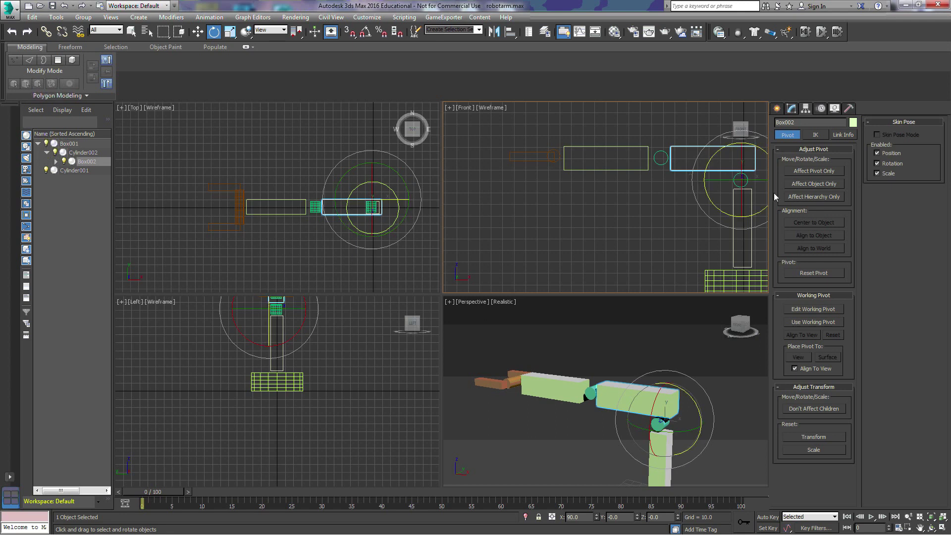
click(742, 180)
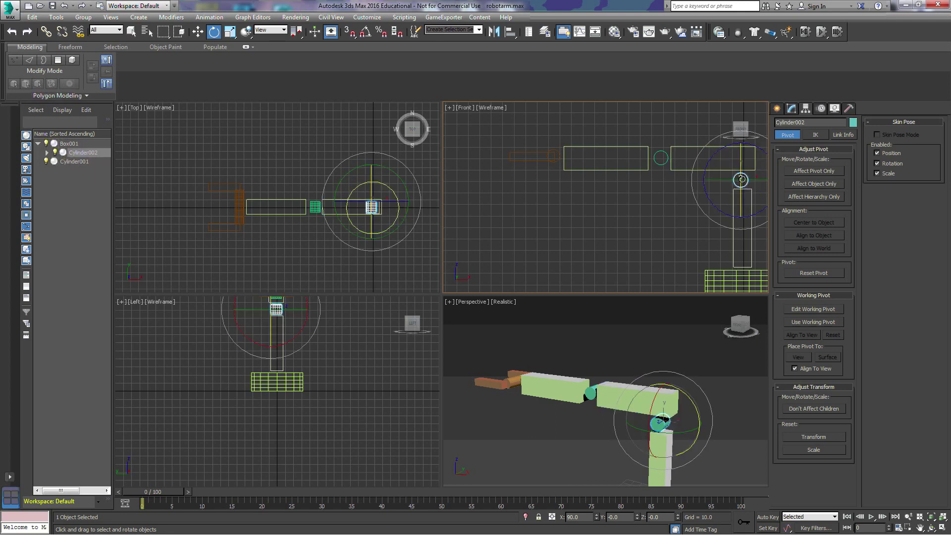
drag(717, 151, 661, 147)
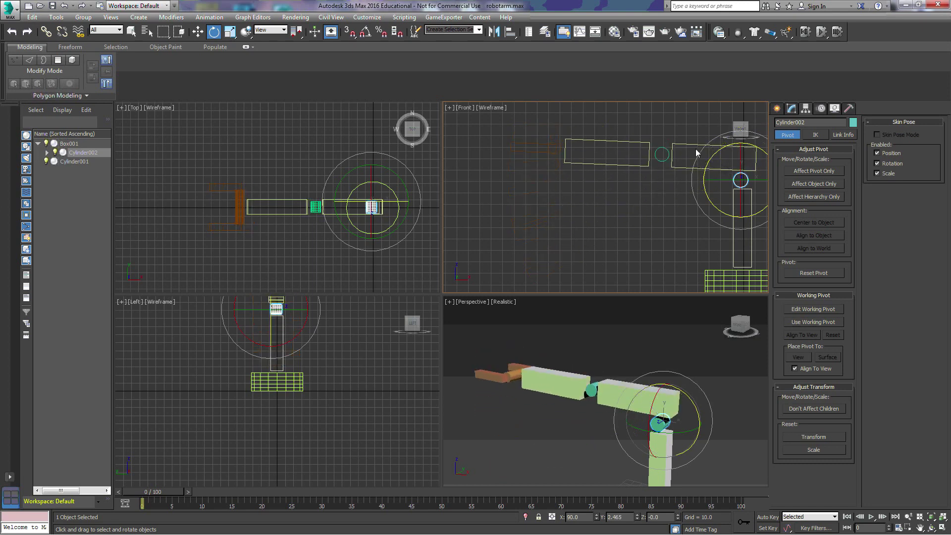
Swing the forearm up at joint Cylinder003, re-test the elbow, then select post Box001
click(662, 154)
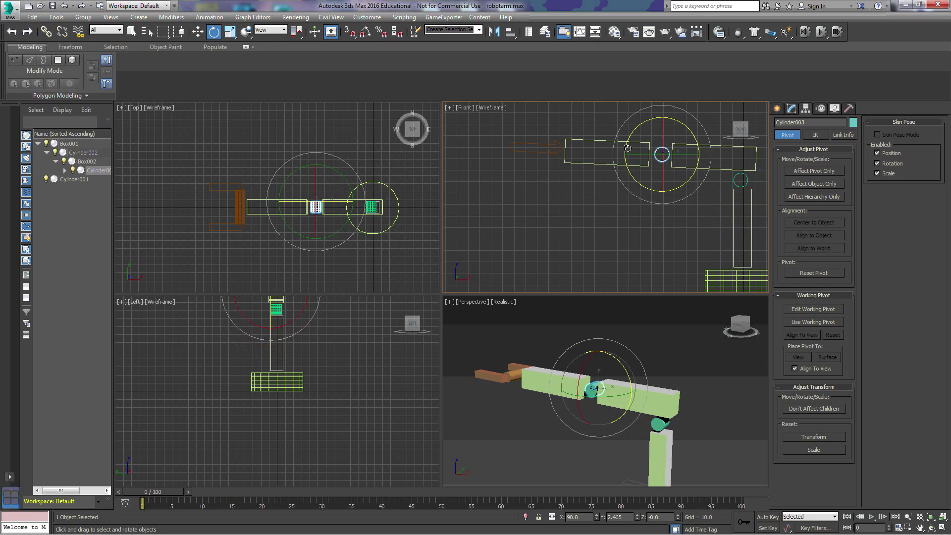
drag(628, 148, 639, 128)
middle_drag(605, 162, 556, 225)
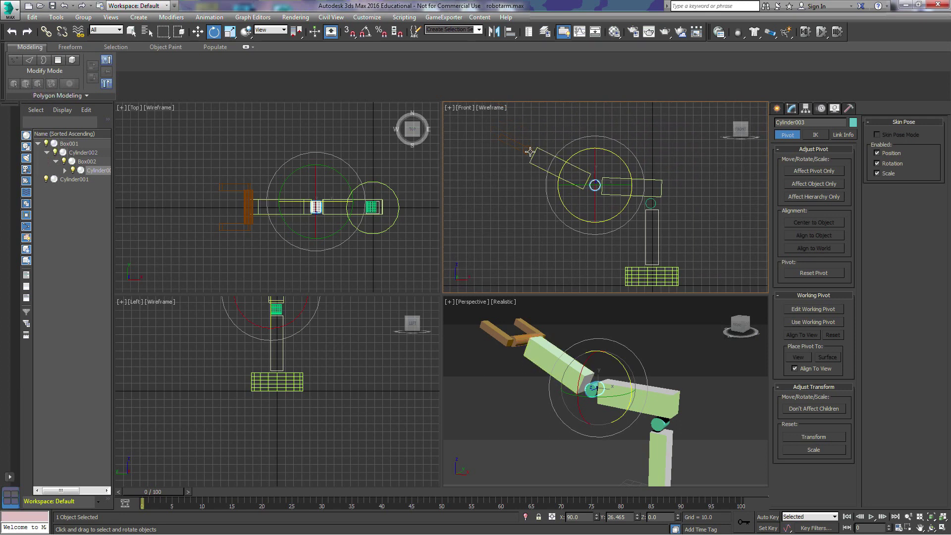
click(651, 202)
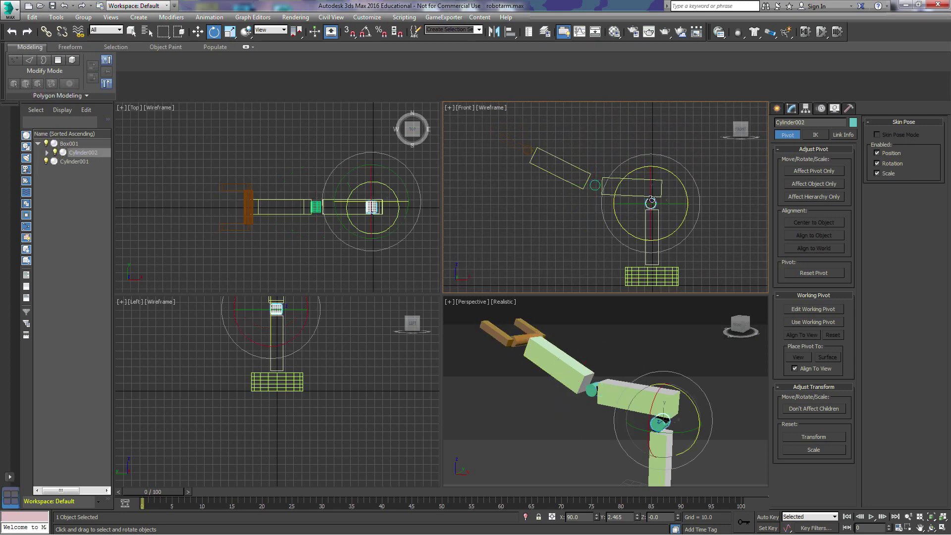
mouse_move(615, 197)
mouse_down()
mouse_move(613, 184)
mouse_move(611, 193)
mouse_up()
click(132, 31)
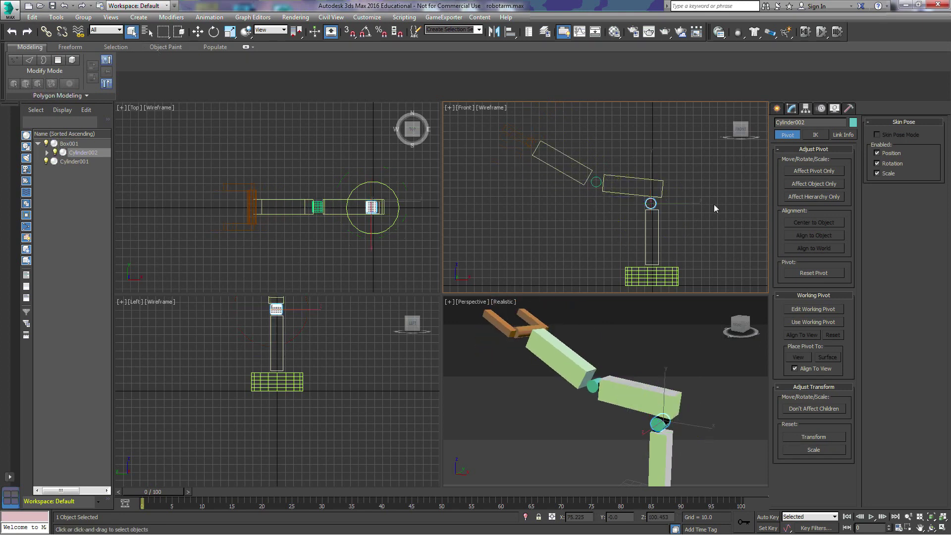
click(659, 235)
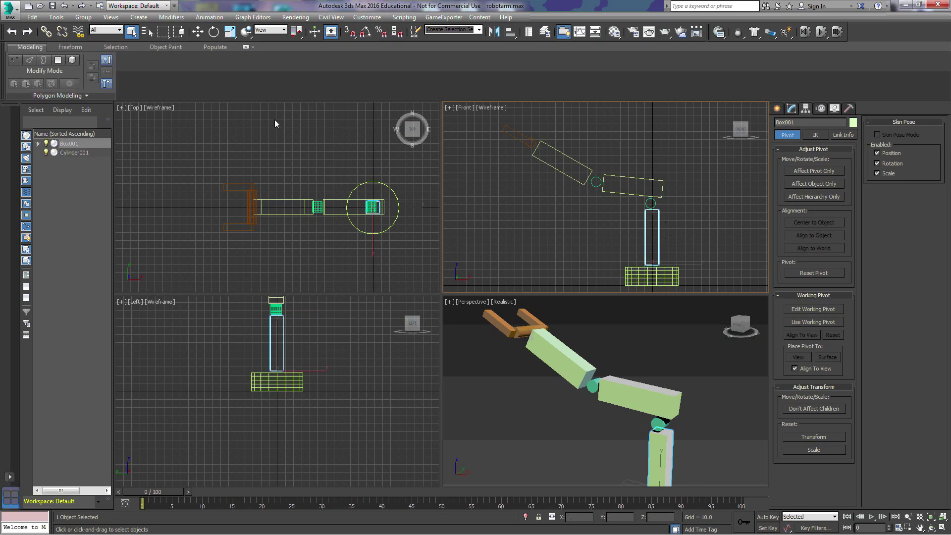
Link Box001 under base Cylinder001, turn the base twice by 5°, and tilt the claw level
click(48, 30)
drag(659, 239, 672, 274)
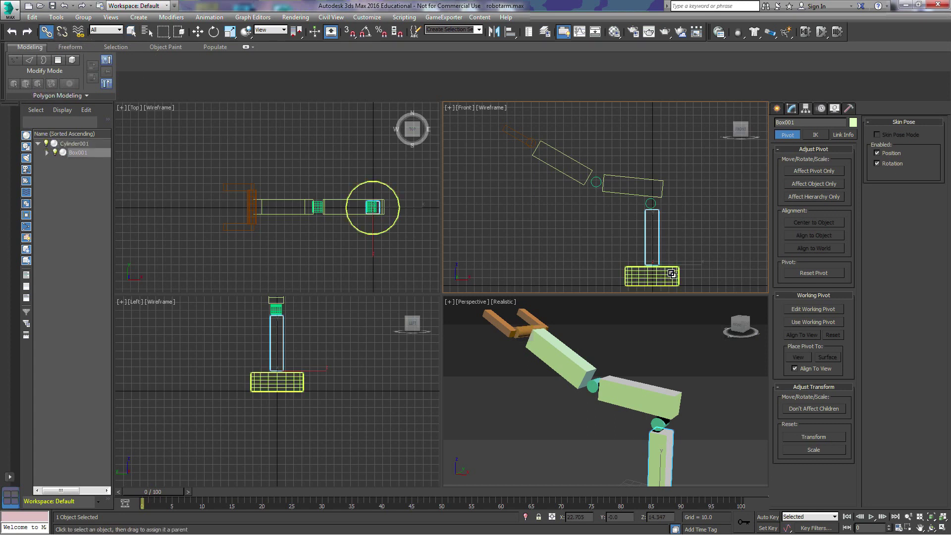
click(214, 32)
click(636, 275)
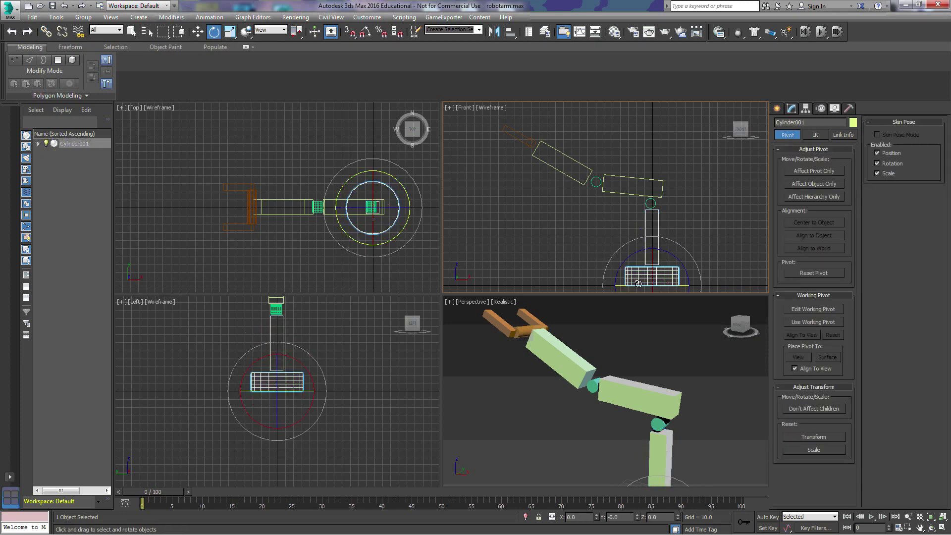
middle_drag(691, 201, 682, 204)
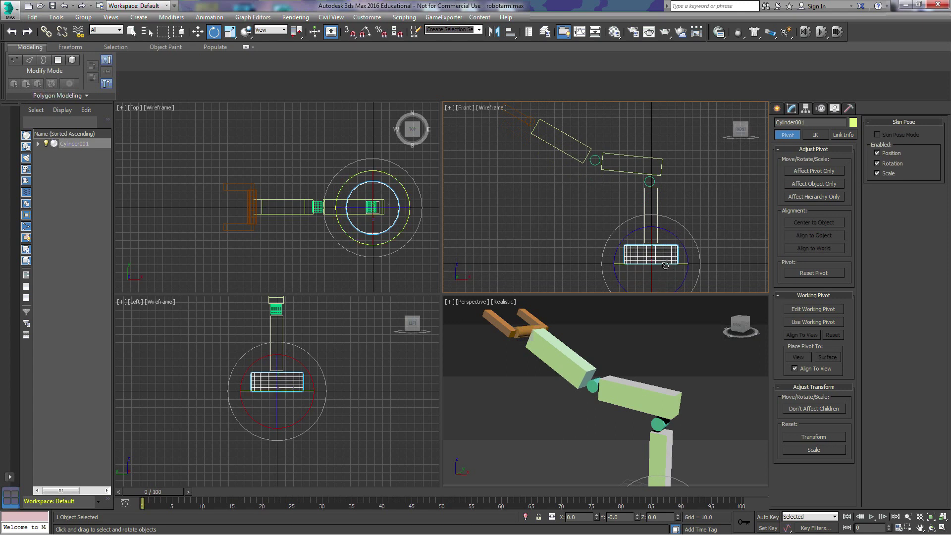
mouse_move(667, 265)
mouse_down()
mouse_move(576, 263)
mouse_move(679, 267)
mouse_move(652, 267)
mouse_move(671, 267)
mouse_up()
click(521, 117)
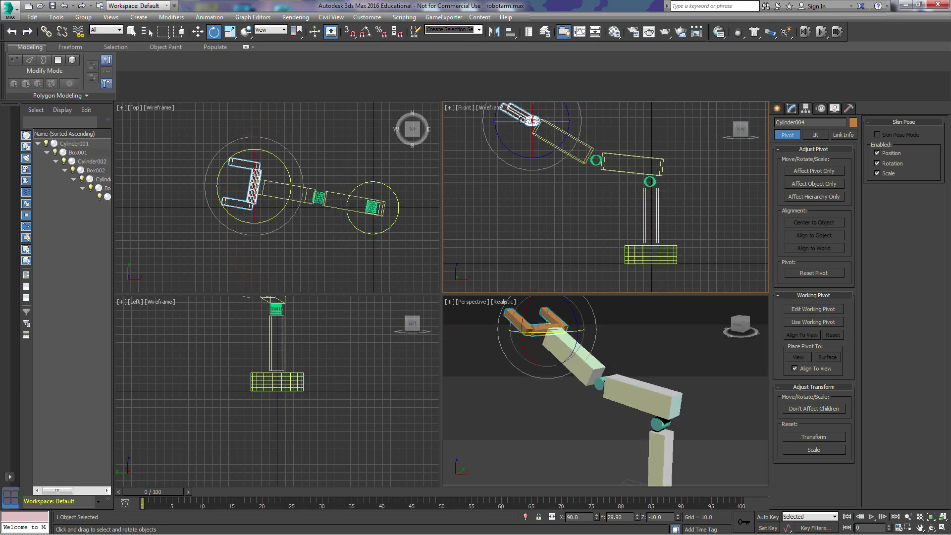
drag(501, 145, 629, 214)
Rotate forearm Box003 further down, ending at X 100.61, Y -32.584, Z -10.289, with the claw following
click(548, 143)
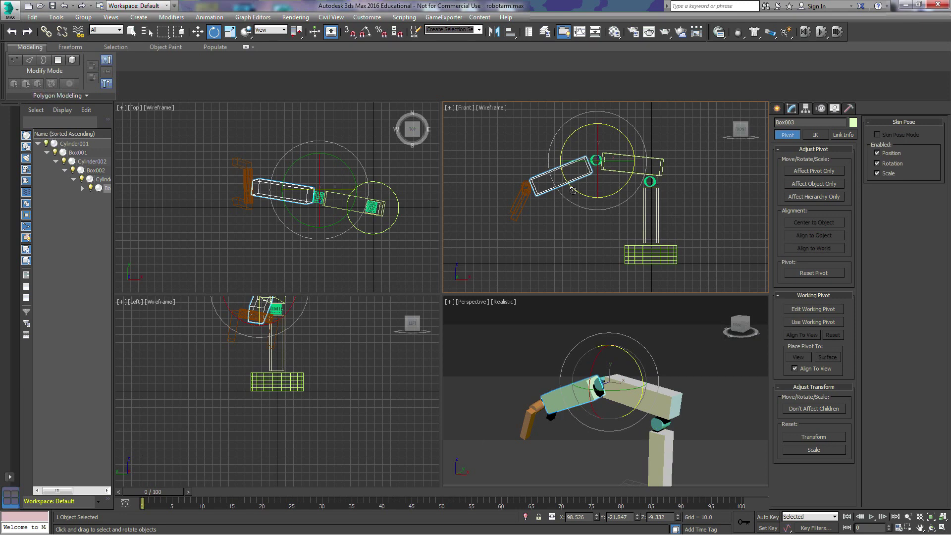
drag(573, 191, 439, 295)
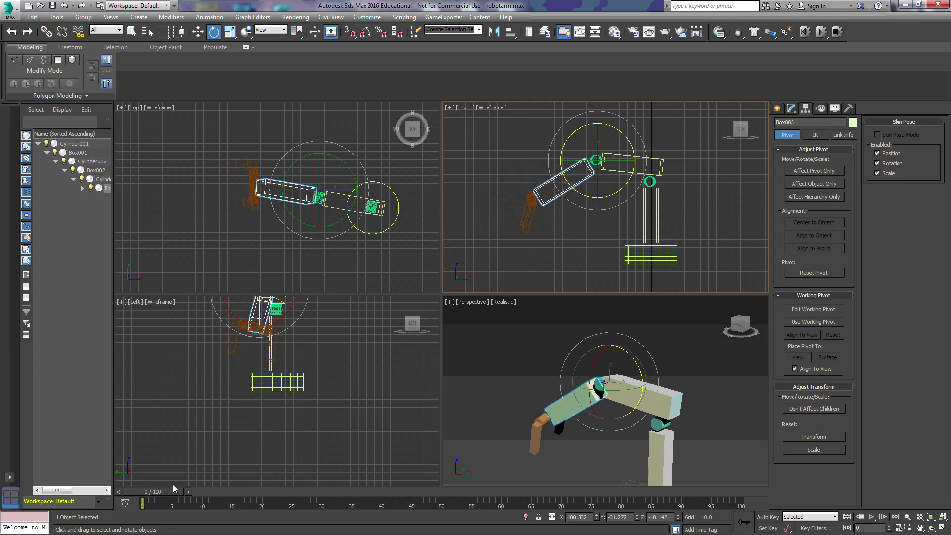
drag(175, 489, 149, 492)
key(e)
mouse_move(585, 193)
mouse_down()
mouse_move(581, 184)
mouse_move(586, 195)
mouse_up()
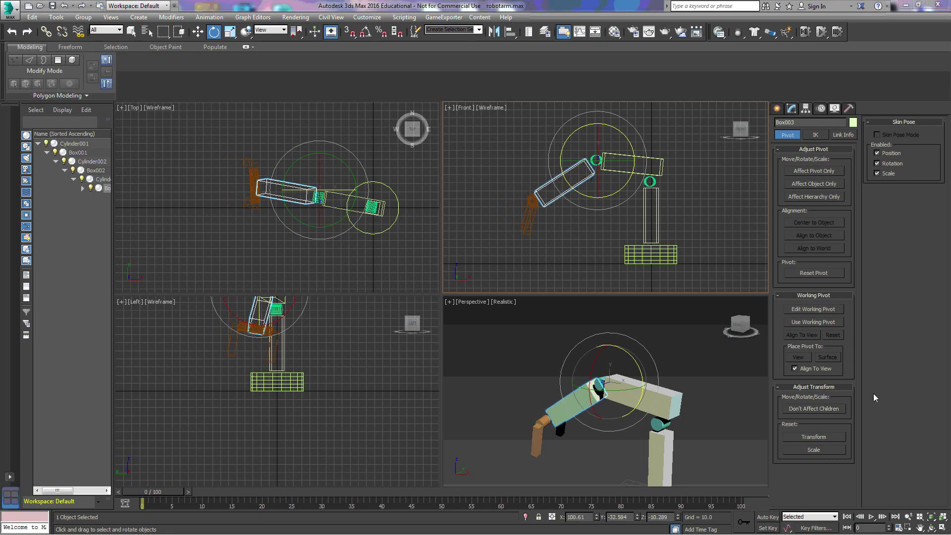
With Auto Key on, key a forearm rotation at frame 10
key(n)
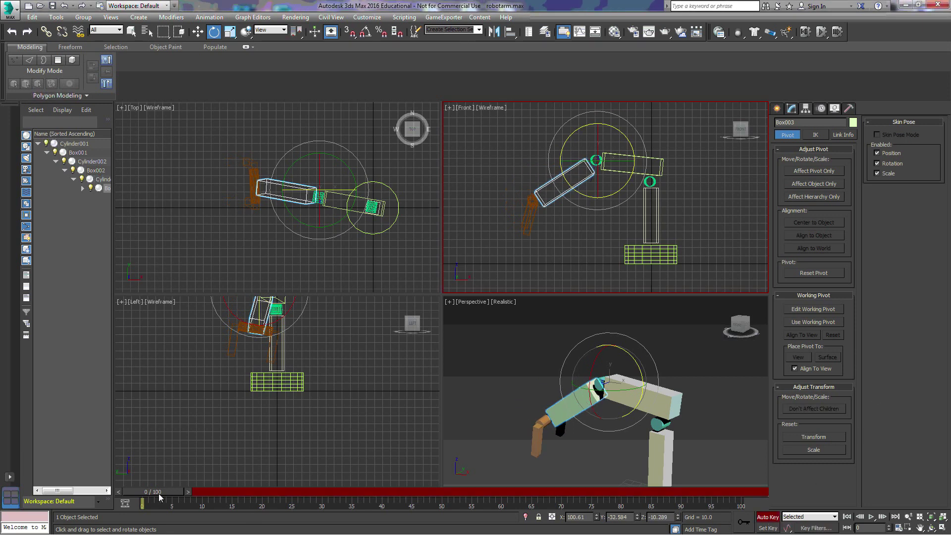
drag(158, 496, 207, 493)
mouse_move(565, 178)
mouse_down()
mouse_move(562, 157)
mouse_move(563, 167)
mouse_up()
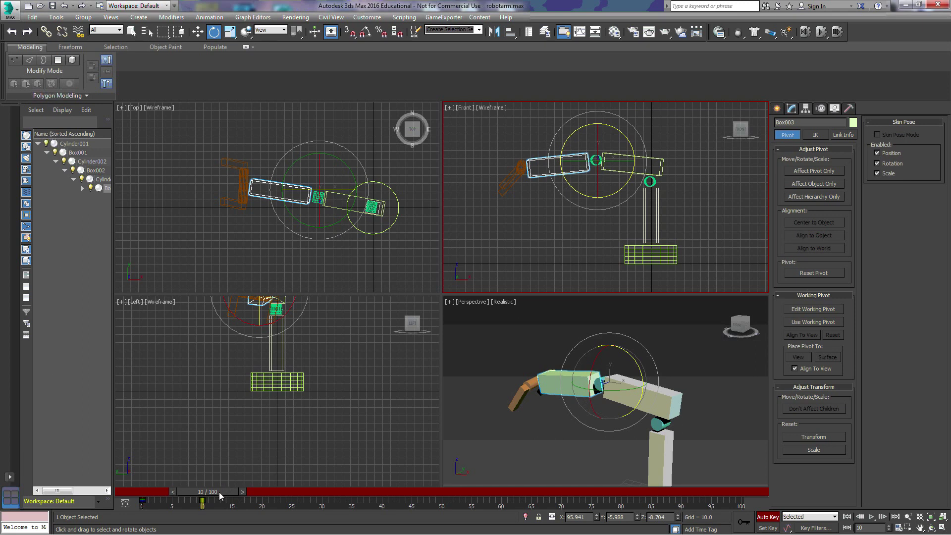
At frame 25, swing base Cylinder001 around and forearm Box003 down
click(670, 260)
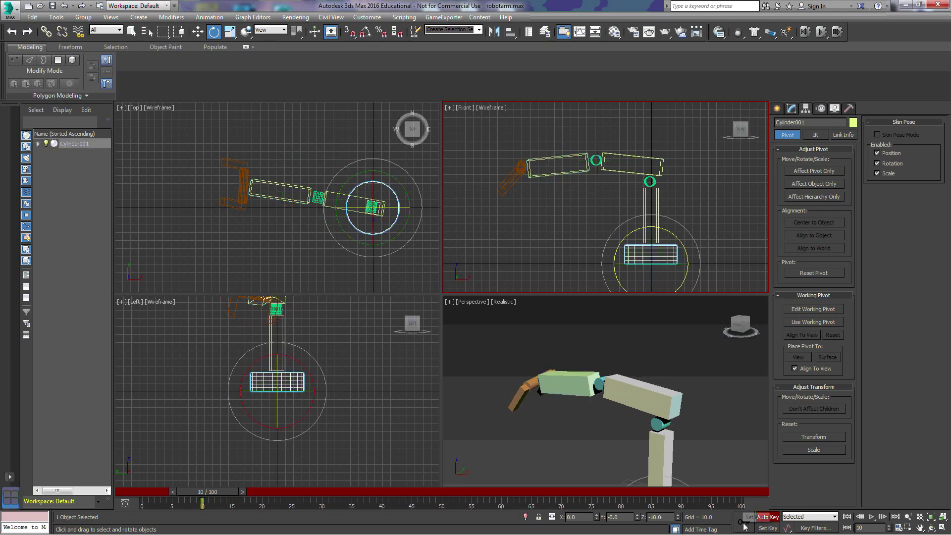
key(q)
drag(221, 493, 293, 495)
key(e)
drag(636, 264, 669, 264)
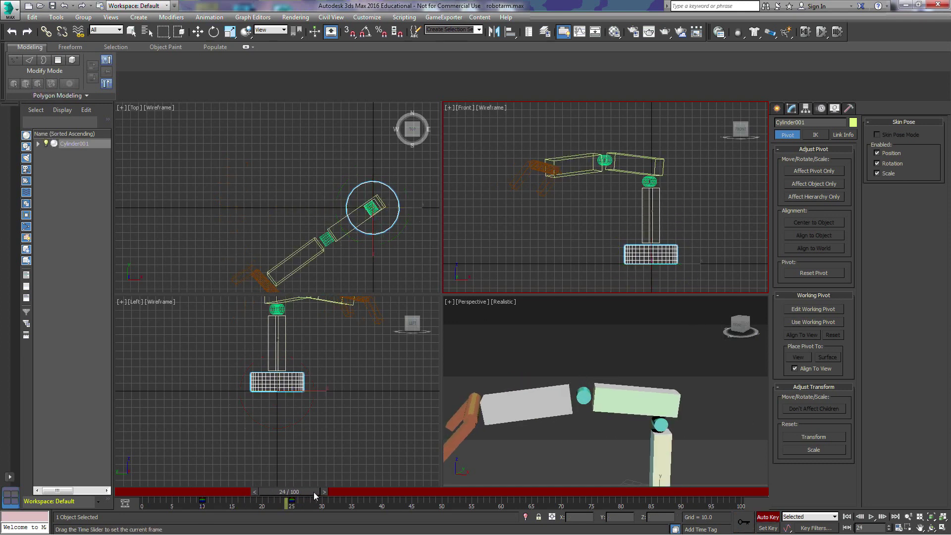
click(578, 170)
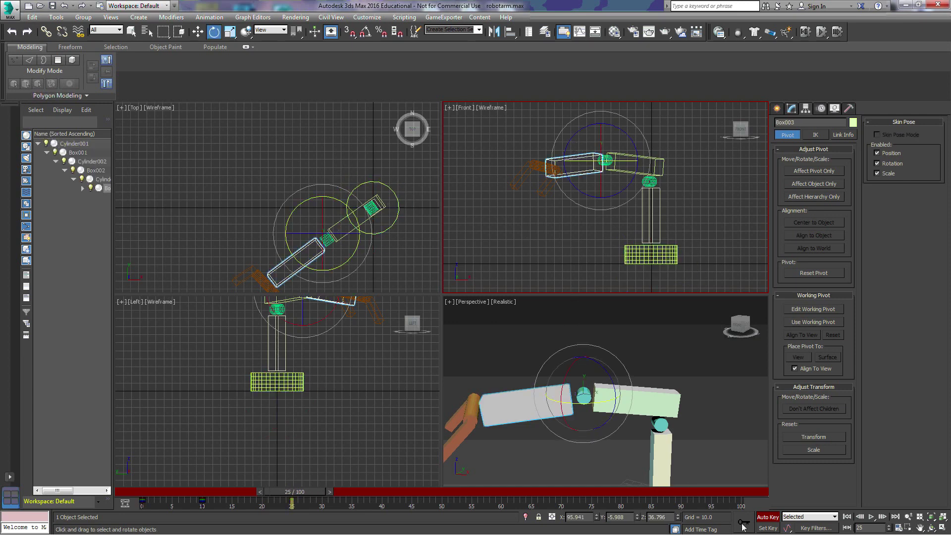
drag(583, 127, 565, 185)
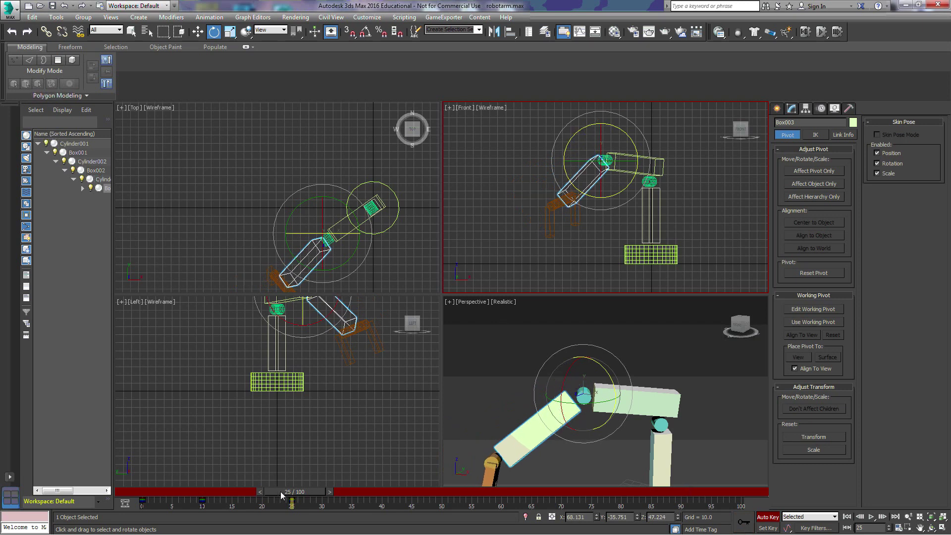
Rotate the forearm back at frame 40, then turn Auto Key off
drag(290, 501, 377, 501)
key(e)
drag(568, 213, 558, 145)
click(769, 518)
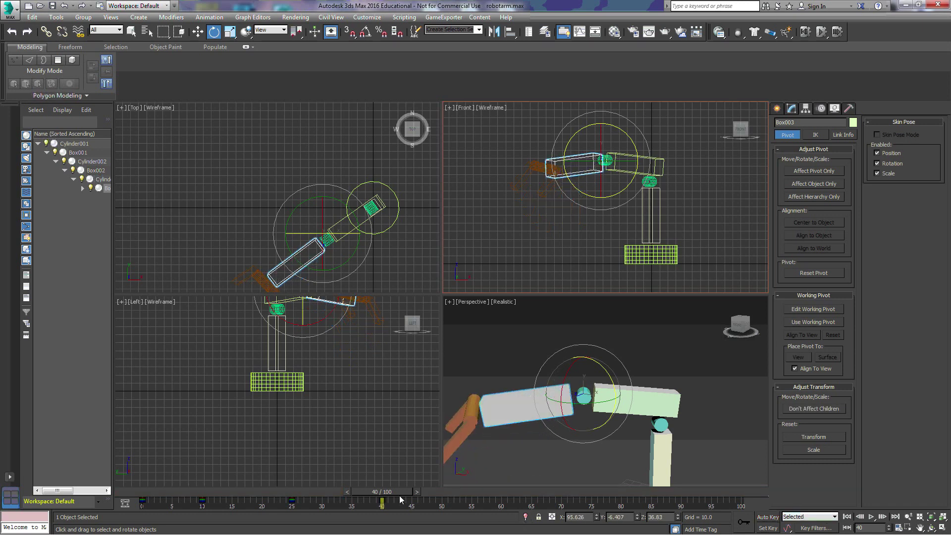
Scrub the animation back to the start and orbit the Perspective view around the arm
drag(394, 494, 163, 498)
key(e)
middle_drag(605, 396, 594, 327)
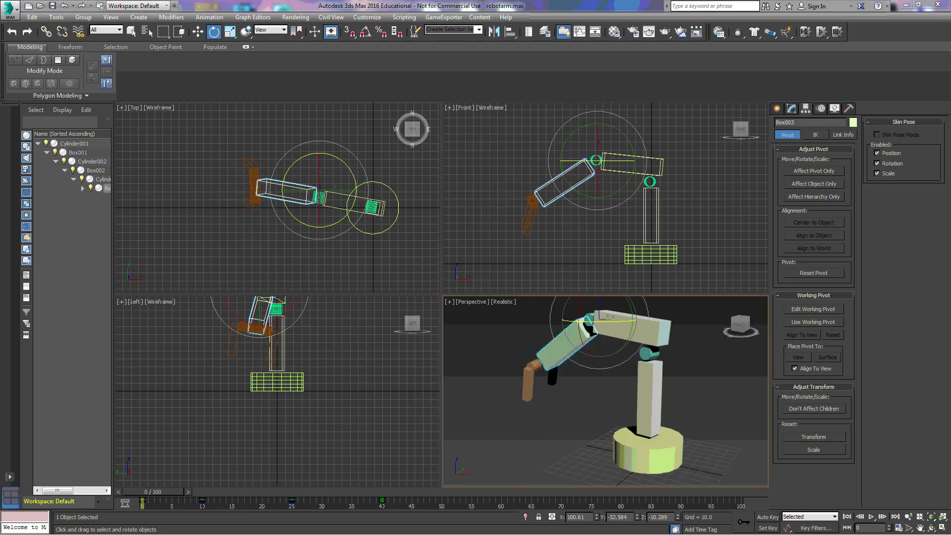
alt+middle_drag(652, 340, 693, 402)
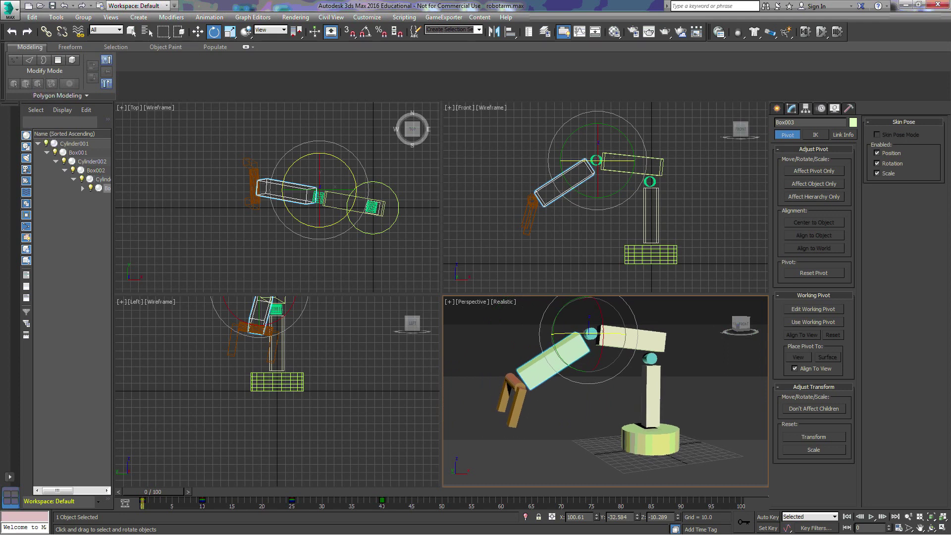